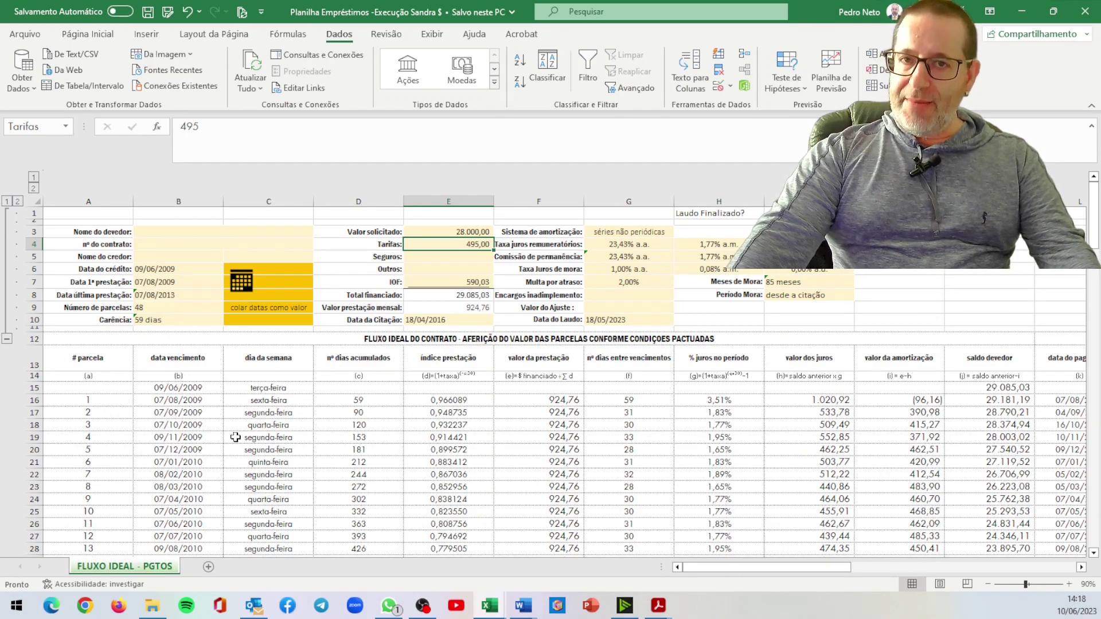
Step: Look over the installment schedule of the contract's ideal flow and return to the header data
scroll(236, 437, "down", 5)
scroll(235, 438, "up", 5)
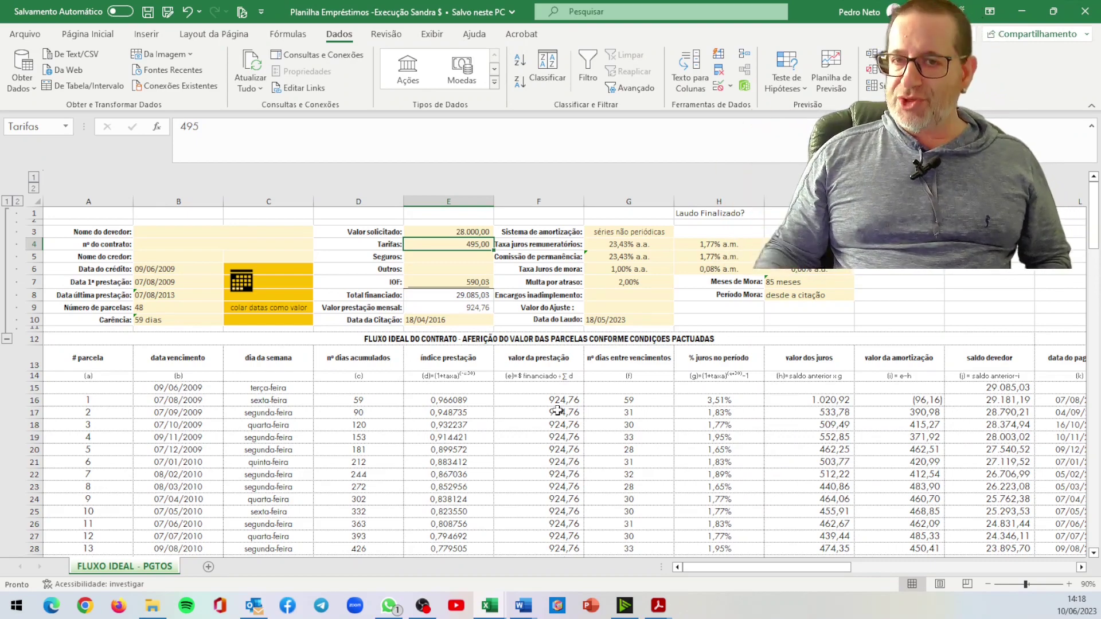
scroll(711, 424, "down", 8)
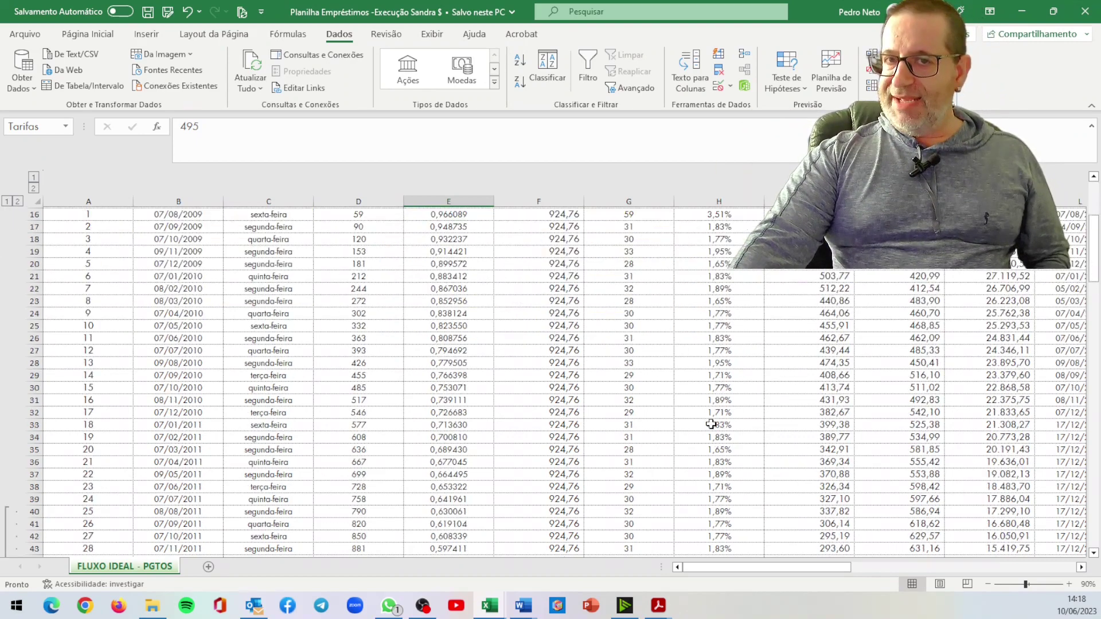
scroll(607, 400, "up", 8)
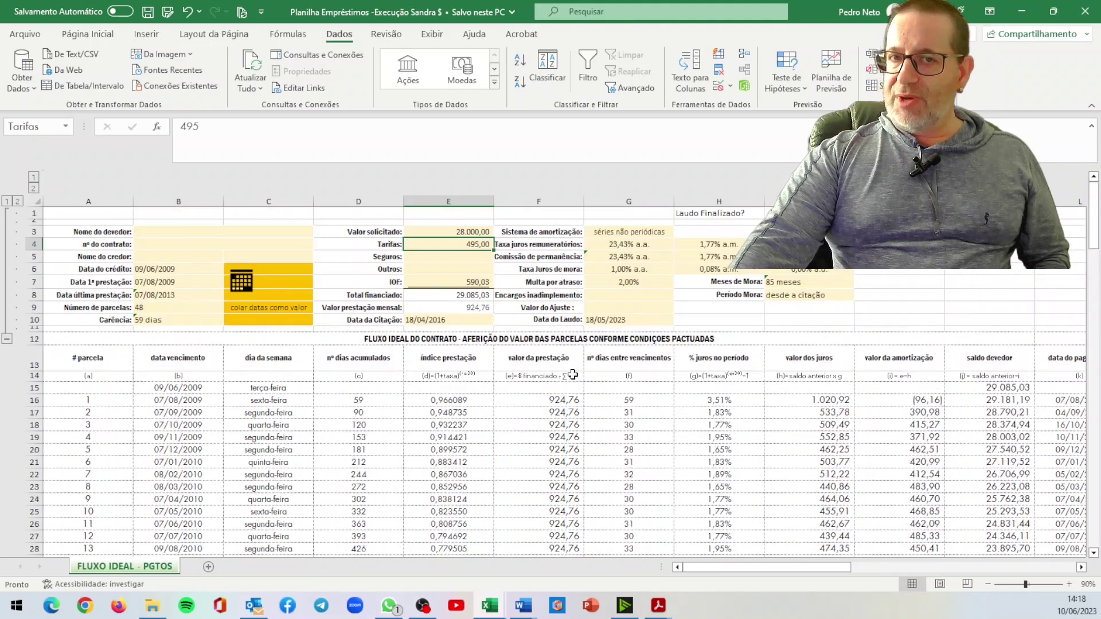
Step: Examine the first installment's row from "valor da prestação" across to "multa por atraso", then the rows below
left_click(576, 400)
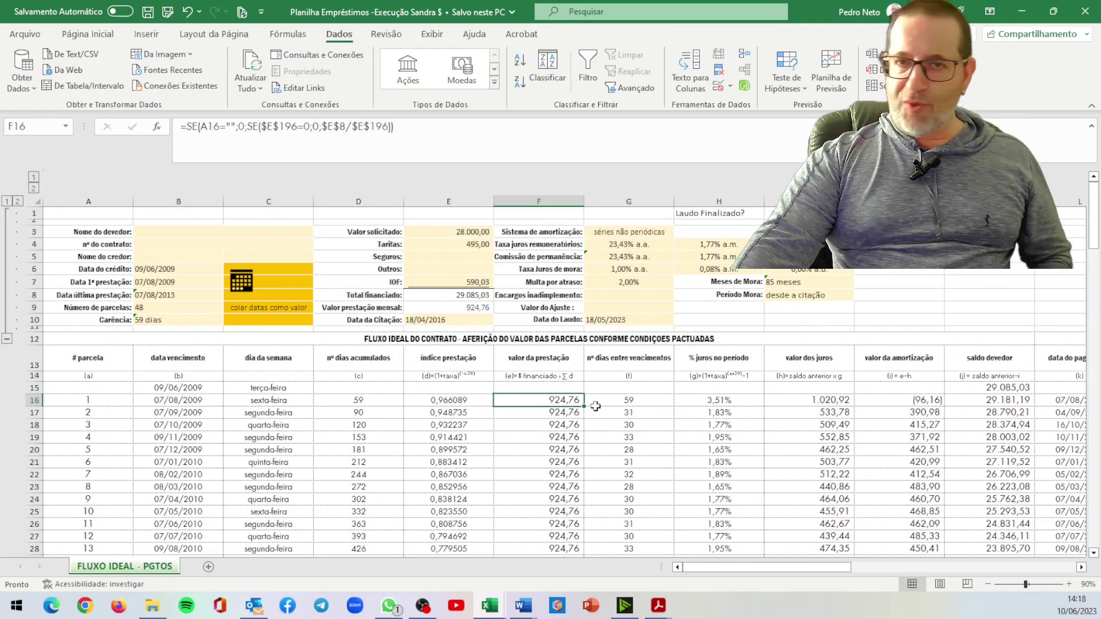
key("Right")
key("Right")
key("Right")
key("Right")
key("Right")
key("Right")
key("Right")
key("Right")
key("Right")
key("Right")
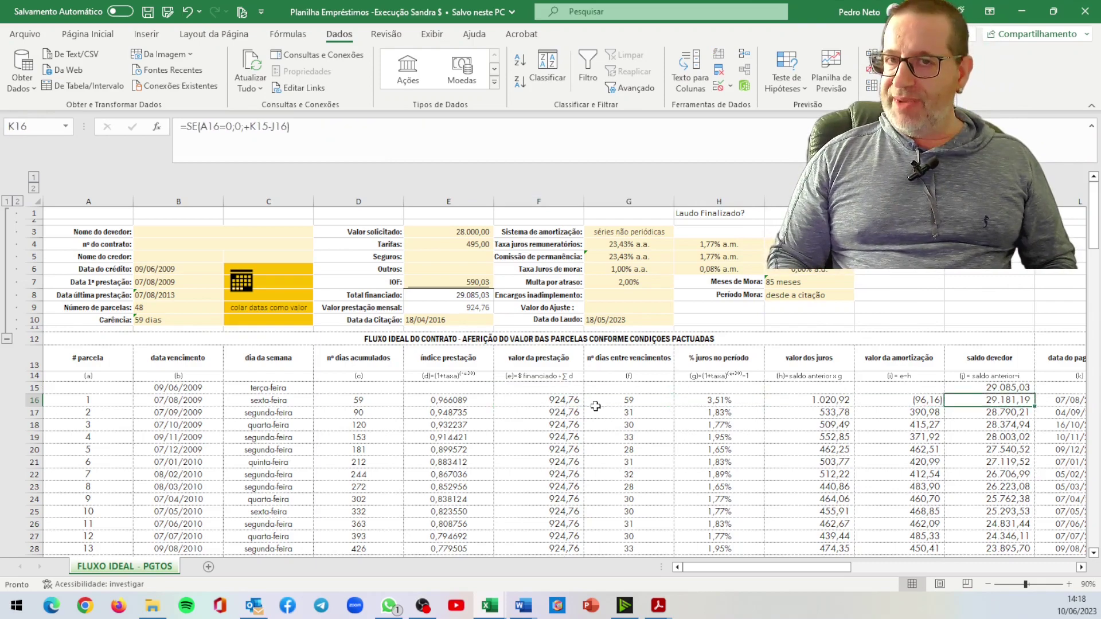
key("Right")
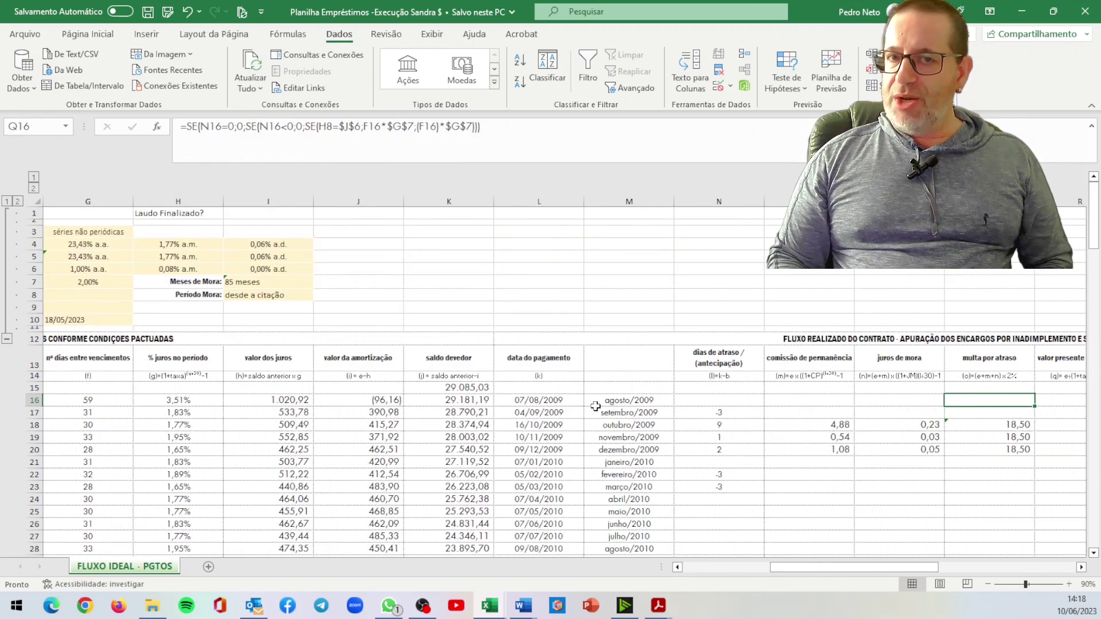
scroll(595, 406, "down", 4)
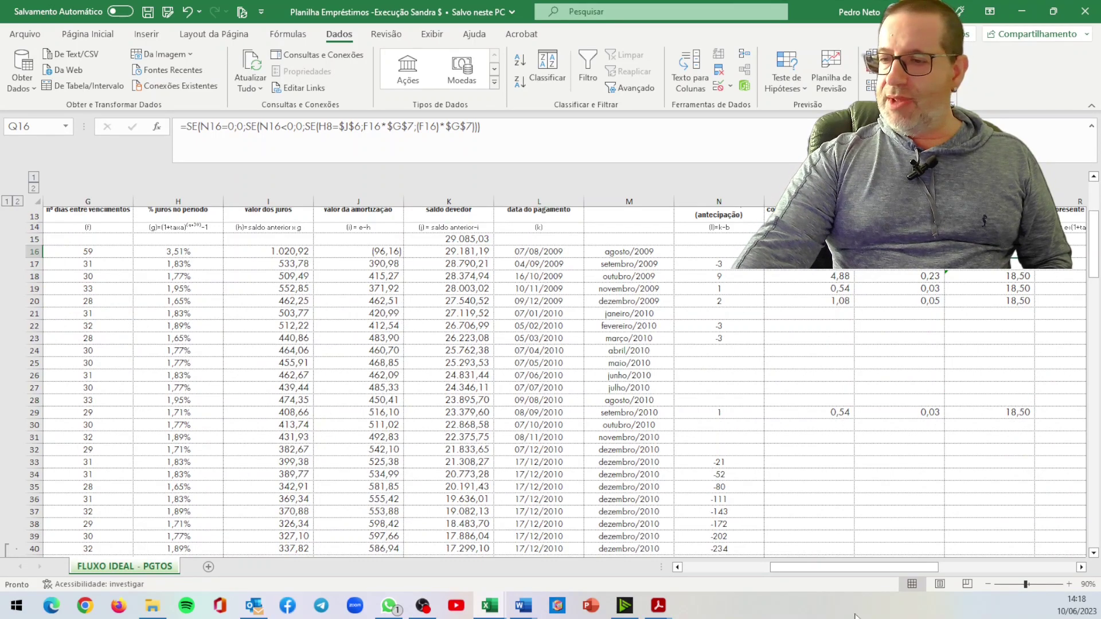
Step: Inspect the amounts paid in column T for rows 20, 22, 21 and 33, ending at the first payment
left_click_drag(805, 570, 881, 568)
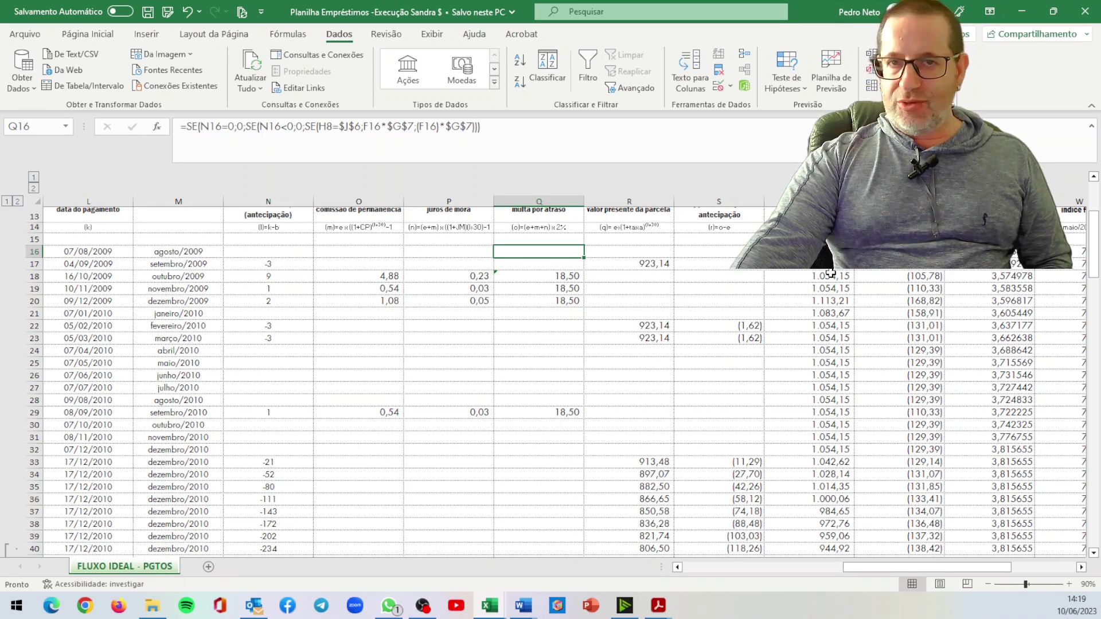
left_click(833, 303)
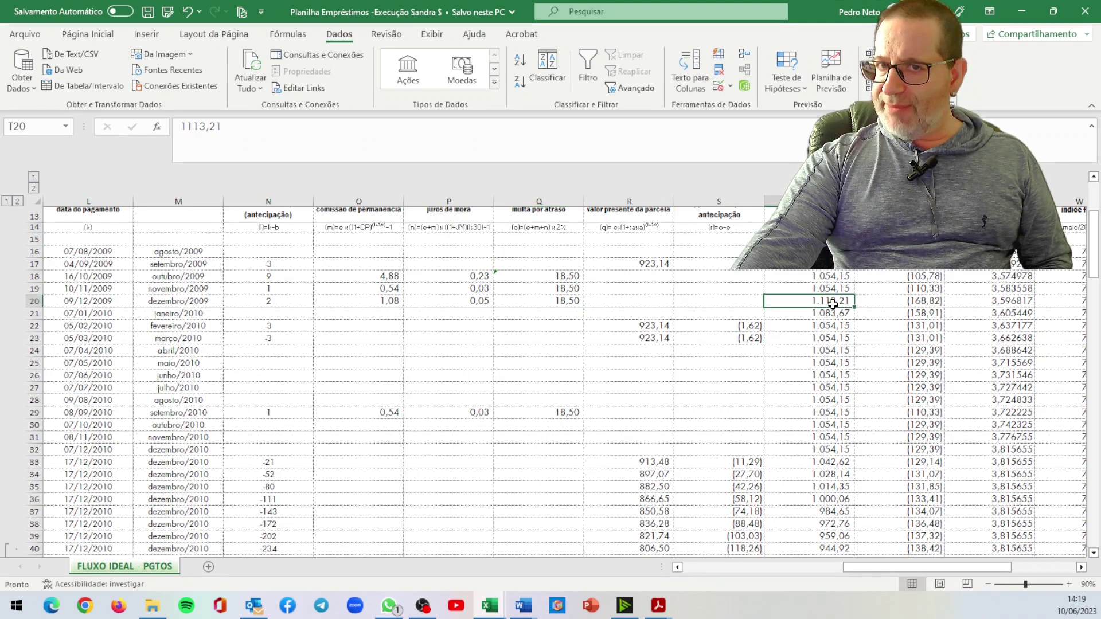
left_click(845, 324)
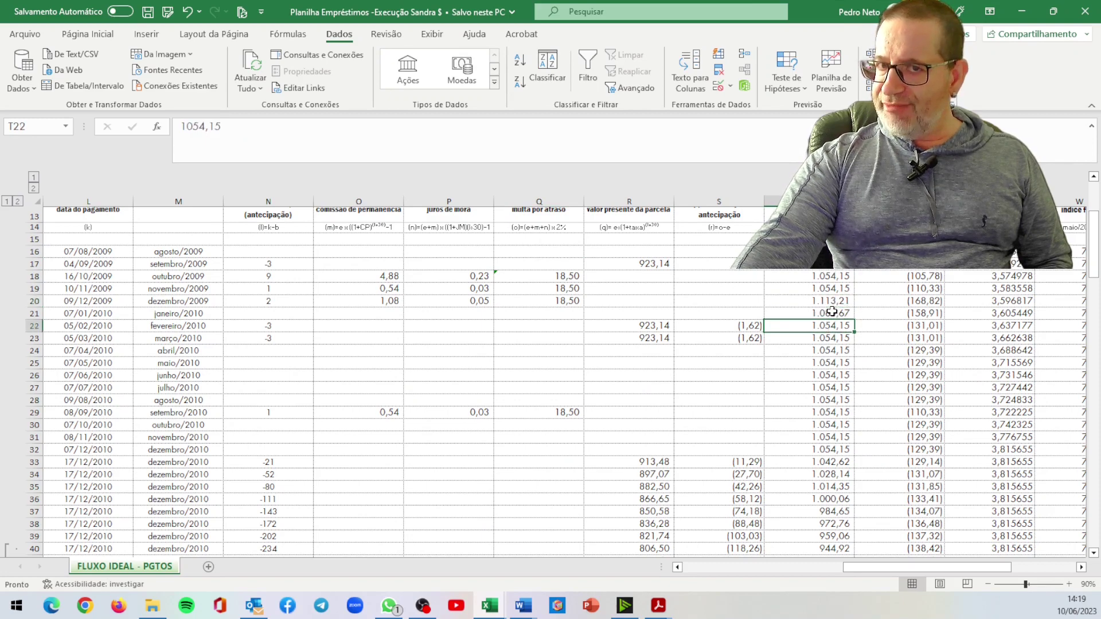
left_click(831, 311)
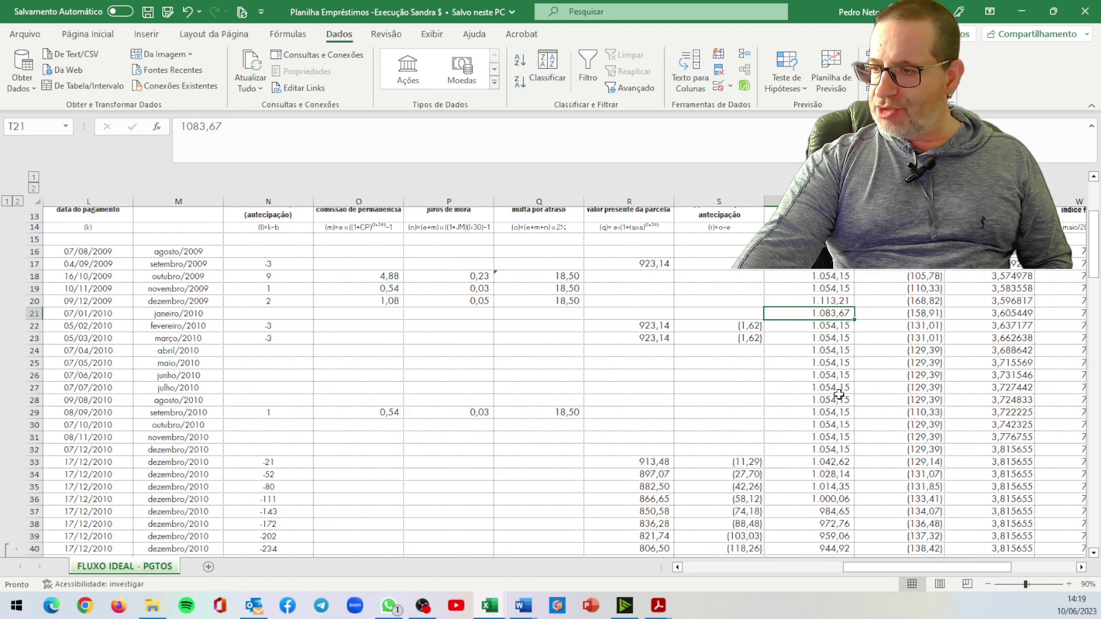
left_click(840, 462)
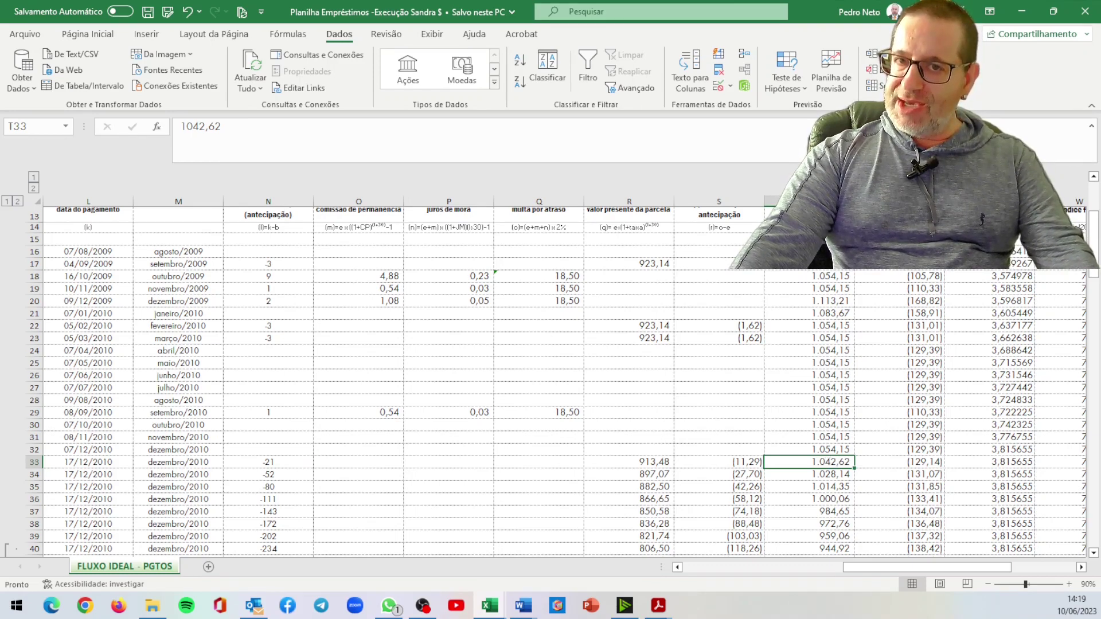
key("ctrl+Up")
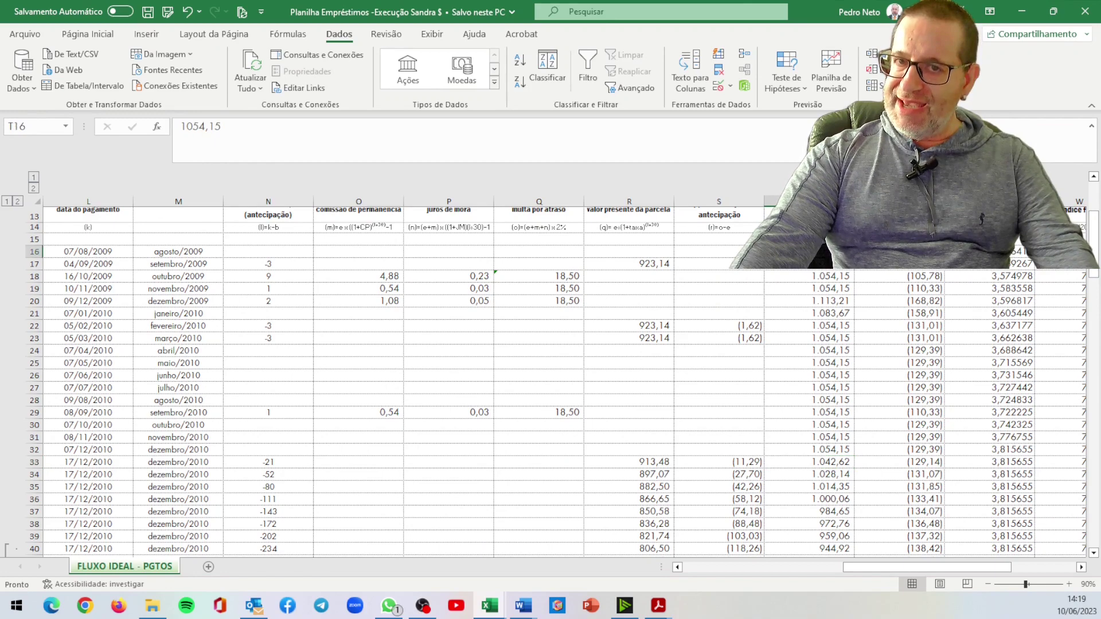
Step: Examine row 16 around the payment date and outstanding balance, ending at the "comissão de permanência" formula
left_click(268, 253)
key("Left")
key("Left")
key("Left")
key("Left")
key("Left")
key("Left")
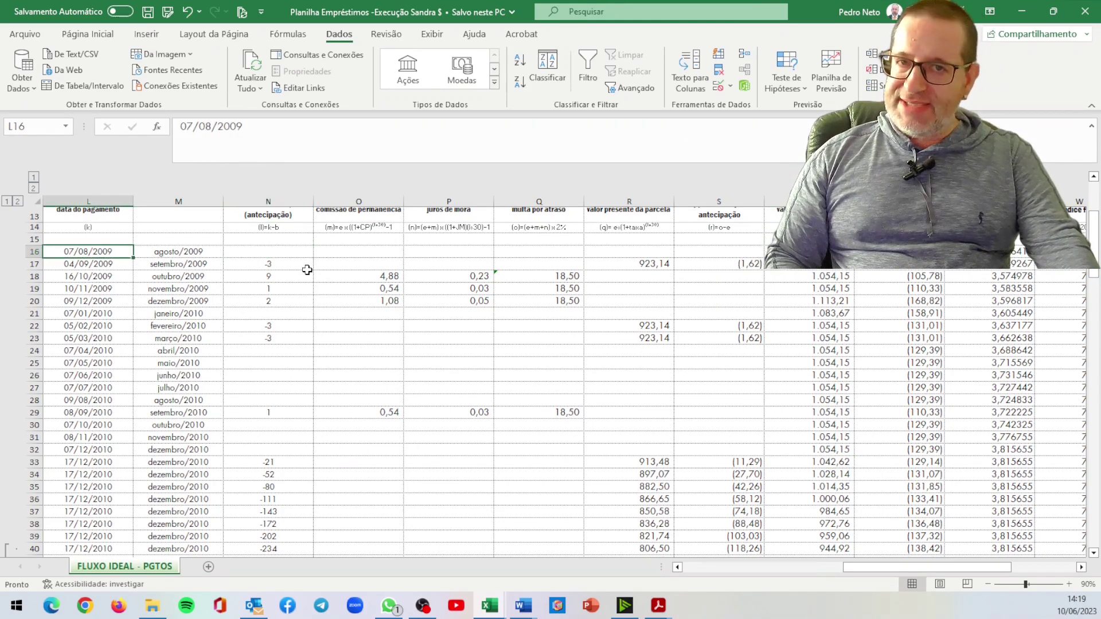
key("Right")
key("Right")
key("Right")
key("Right")
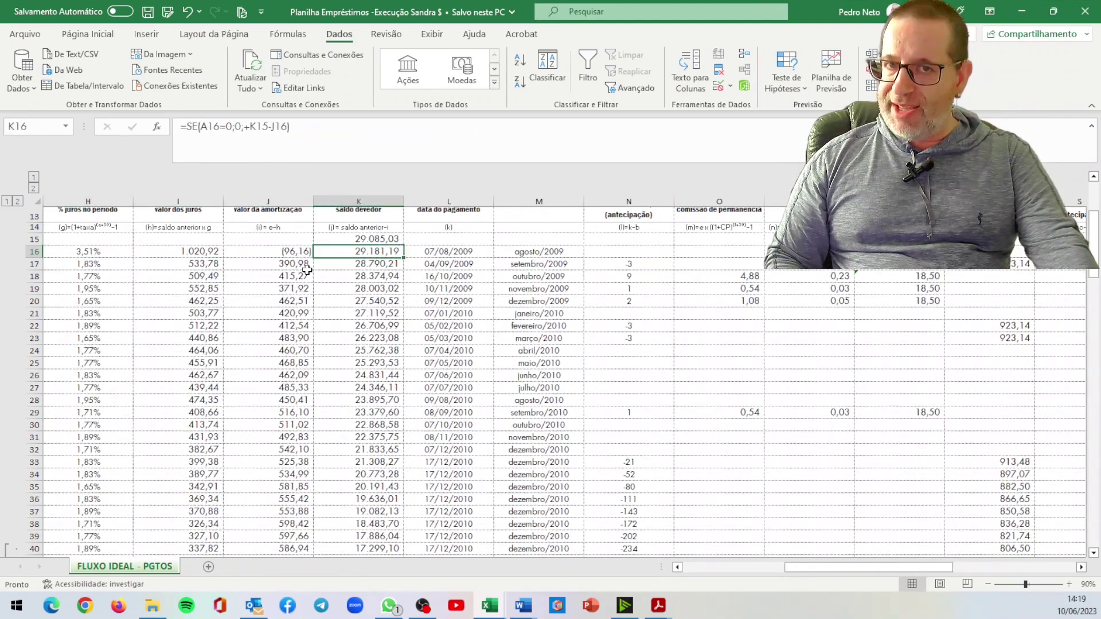
key("Right")
key("Right")
key("Right")
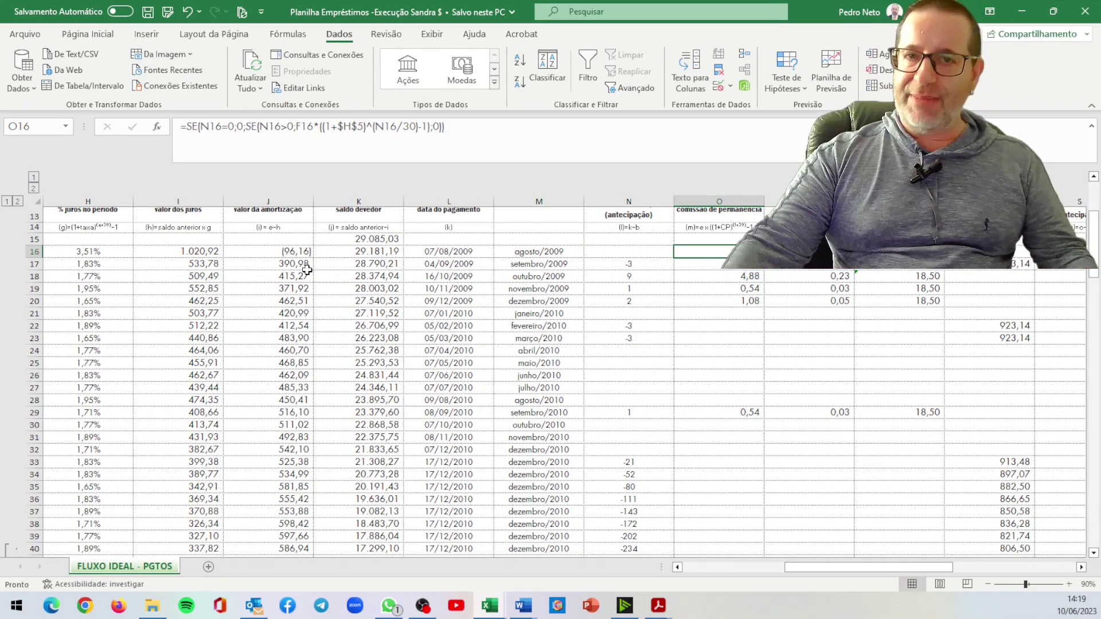
Step: Inspect the days of delay or anticipation formulas for the October and August 2009 payments
scroll(691, 261, "down", 2)
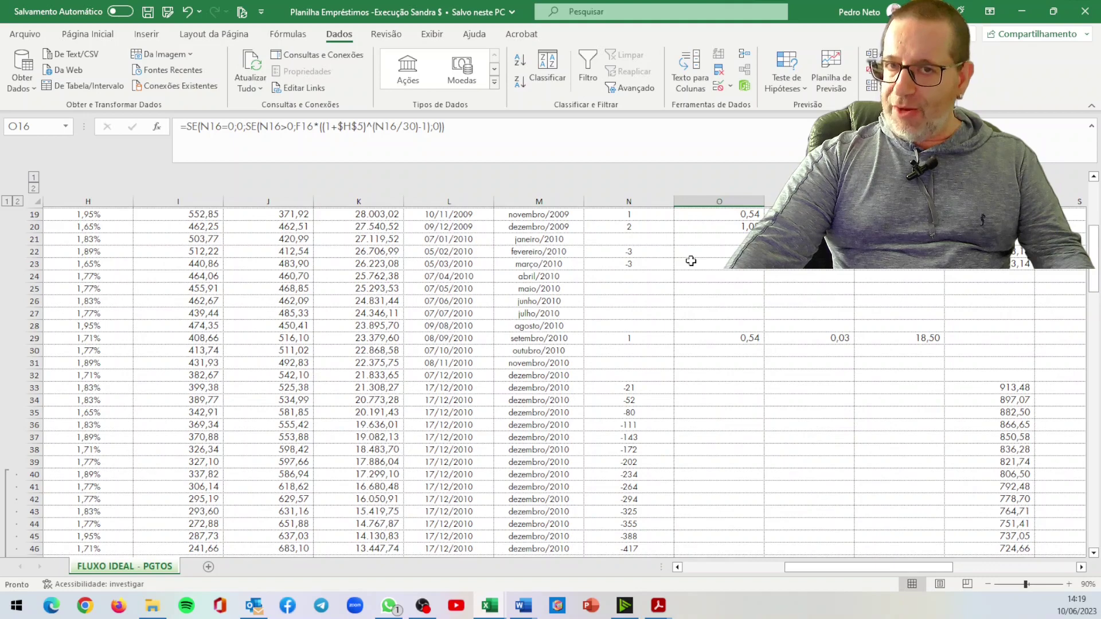
scroll(691, 261, "up", 3)
left_click(625, 310)
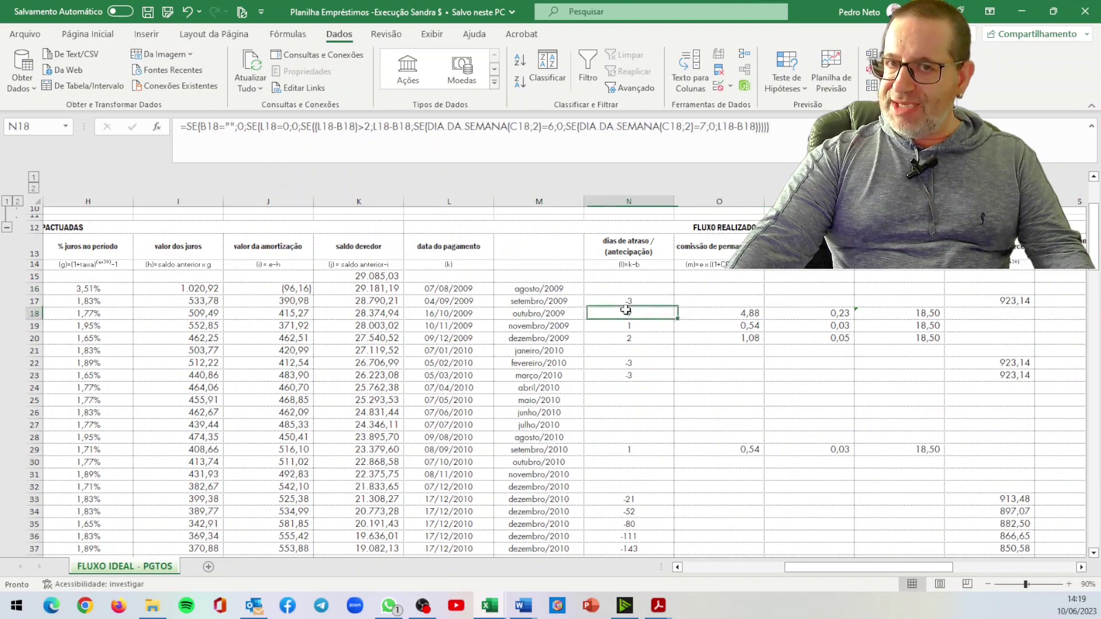
left_click(641, 297)
left_click(642, 290)
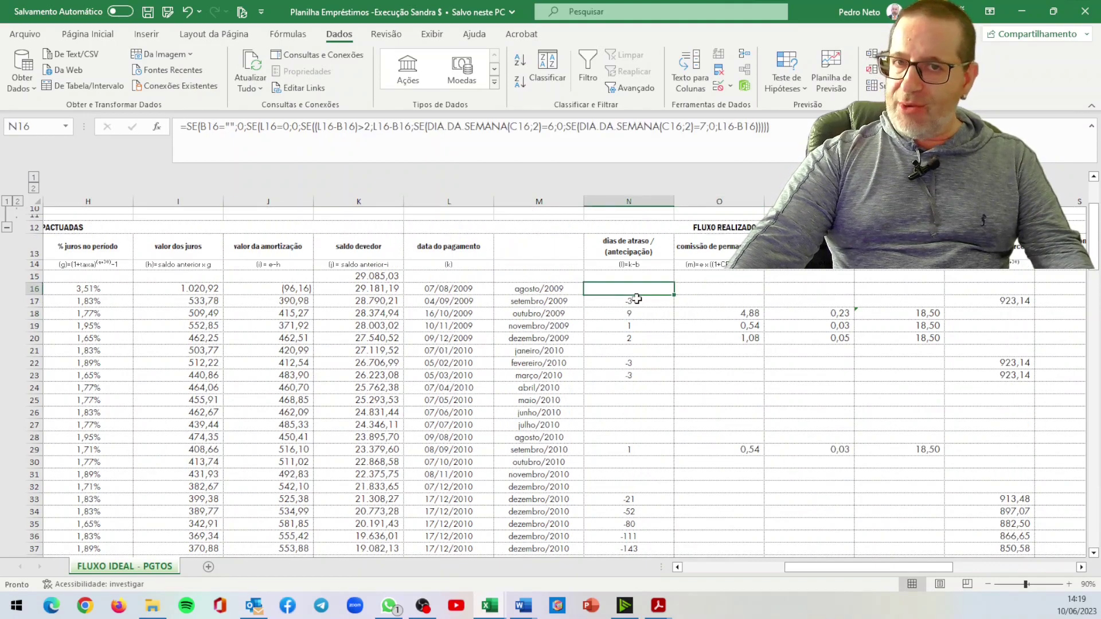
Step: Follow the September 2009 row from days of anticipation to the present value and anticipation discount in column S
left_click(636, 299)
key("Right")
key("Right")
key("Right")
key("Right")
key("Right")
key("Right")
key("Right")
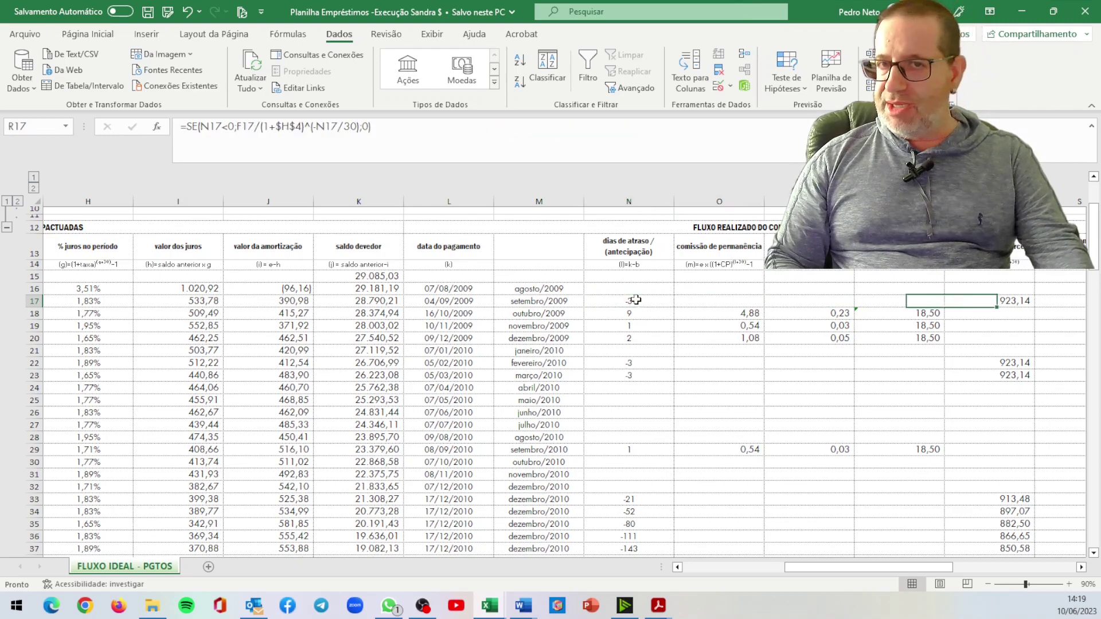
key("Left")
key("Left")
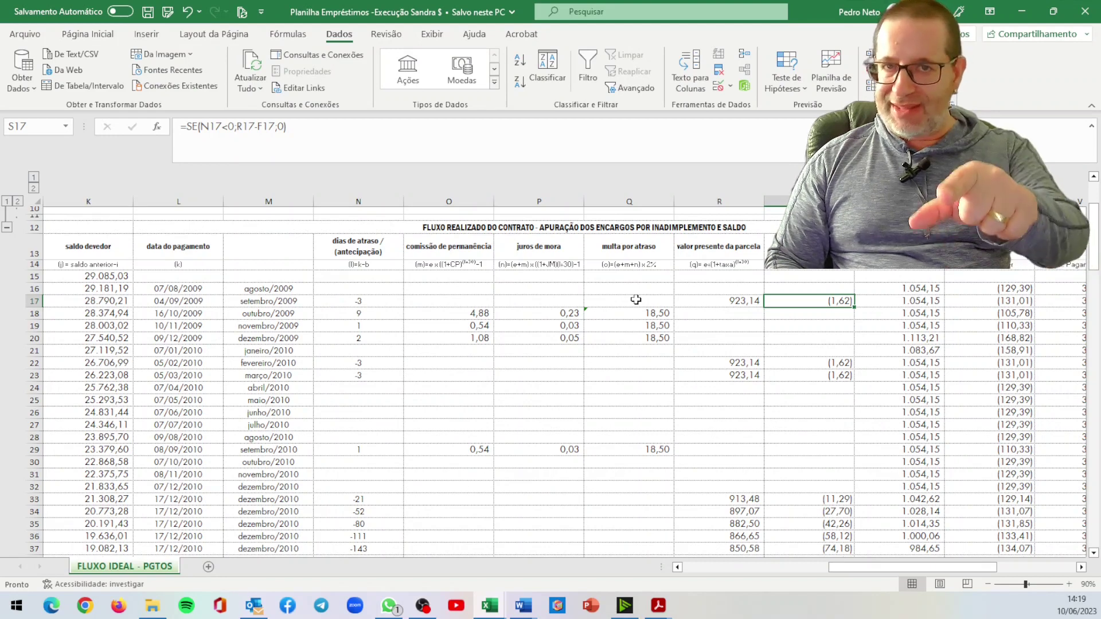
Step: Check the anticipation discount formulas in column S down to the March 2010 installment
key("Down")
key("Down")
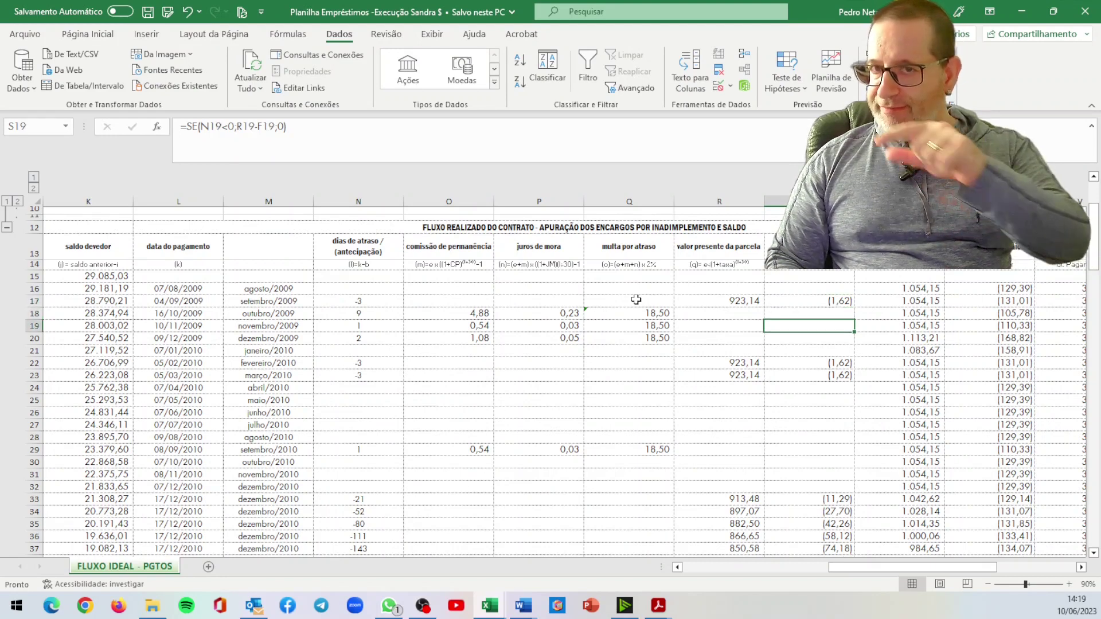
key("Up")
key("Up")
key("Down")
key("Down")
key("Down")
key("Down")
key("Down")
key("Down")
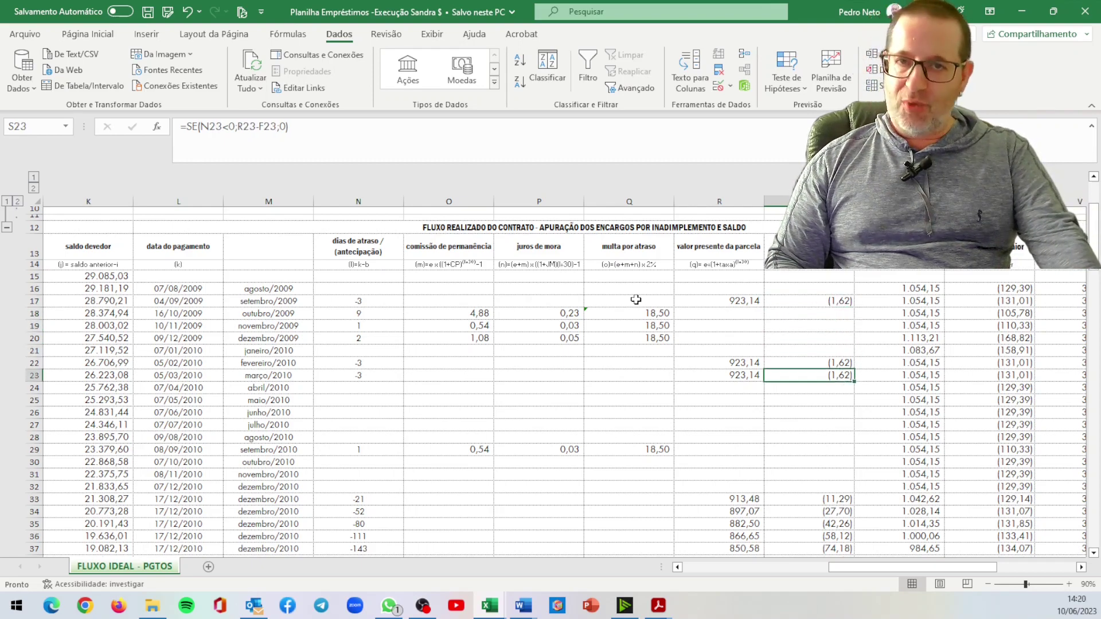
Step: Inspect the initial index lookup formula in column V and the first installment's "parcela paga a maior" formula
key("Right")
key("Right")
key("Right")
key("Up")
key("Up")
key("Up")
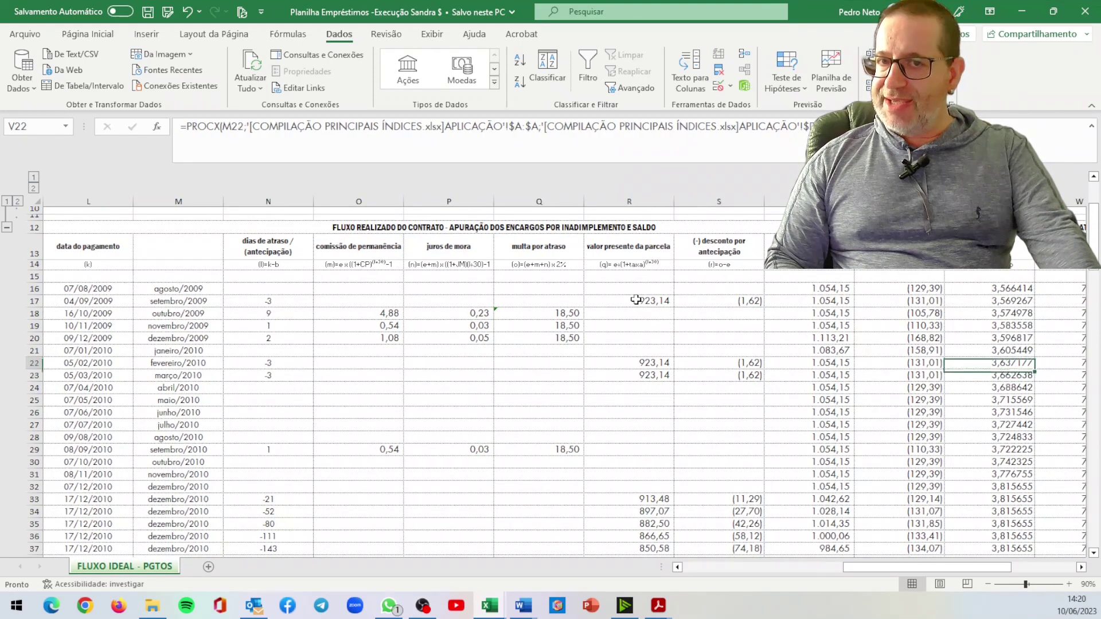
key("Up")
key("Up")
key("Up")
key("Up")
key("Left")
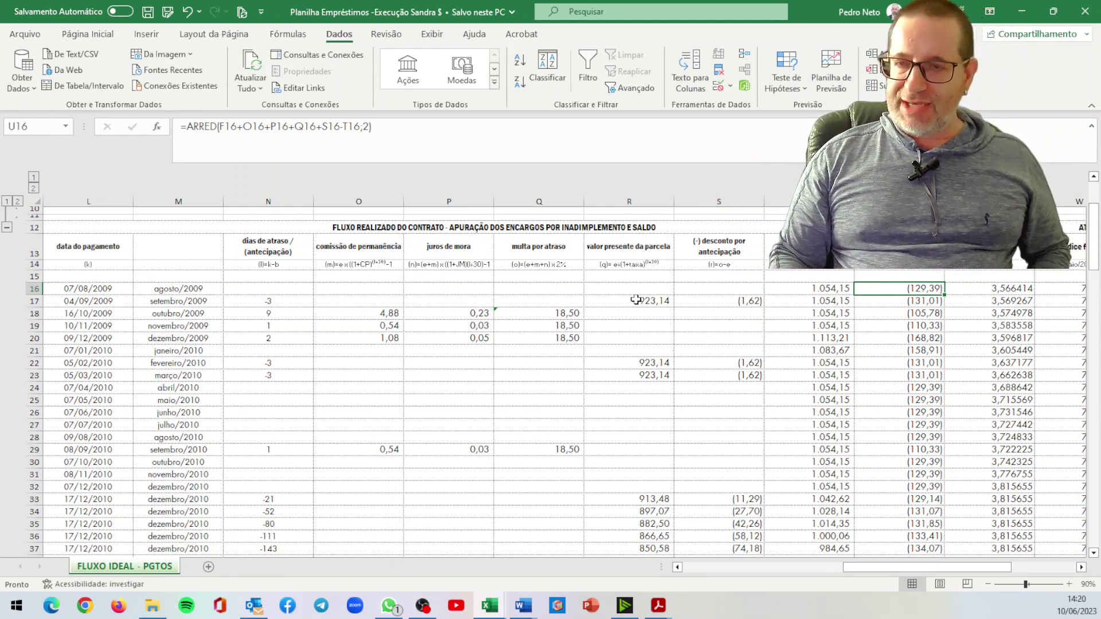
Step: Follow row 17 through the monetary update columns to the "parcela paga a maior atualizada" formula
key("Down")
key("Right")
key("Right")
key("Right")
key("Right")
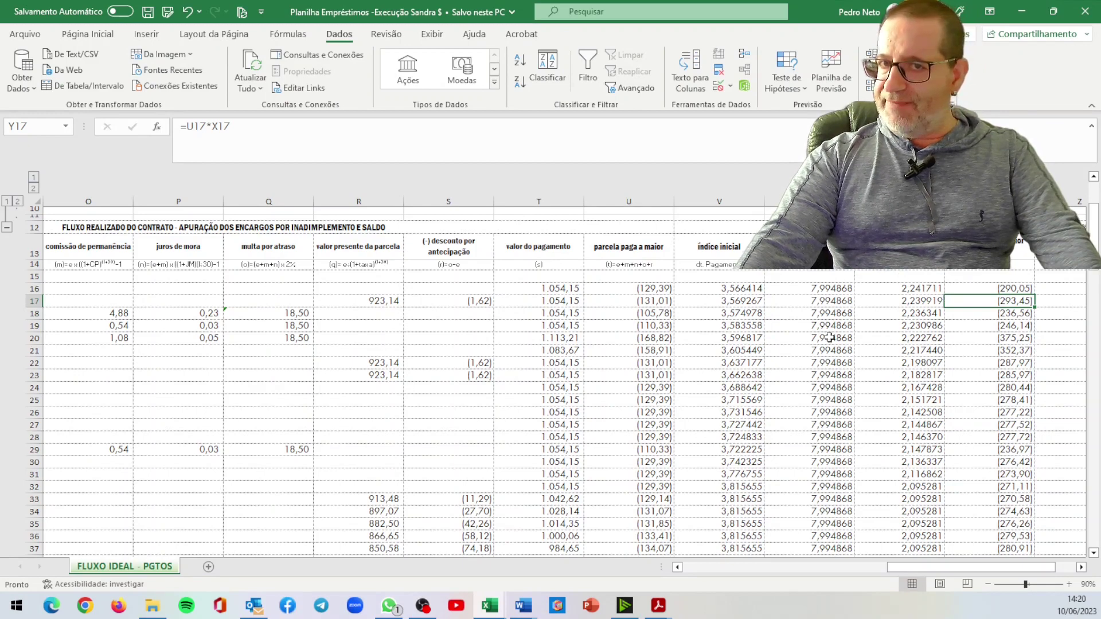
Step: Examine the totals in row 196 for the overpaid installments and their monetarily updated amounts
scroll(830, 338, "down", 7)
scroll(830, 338, "down", 6)
scroll(767, 351, "up", 4)
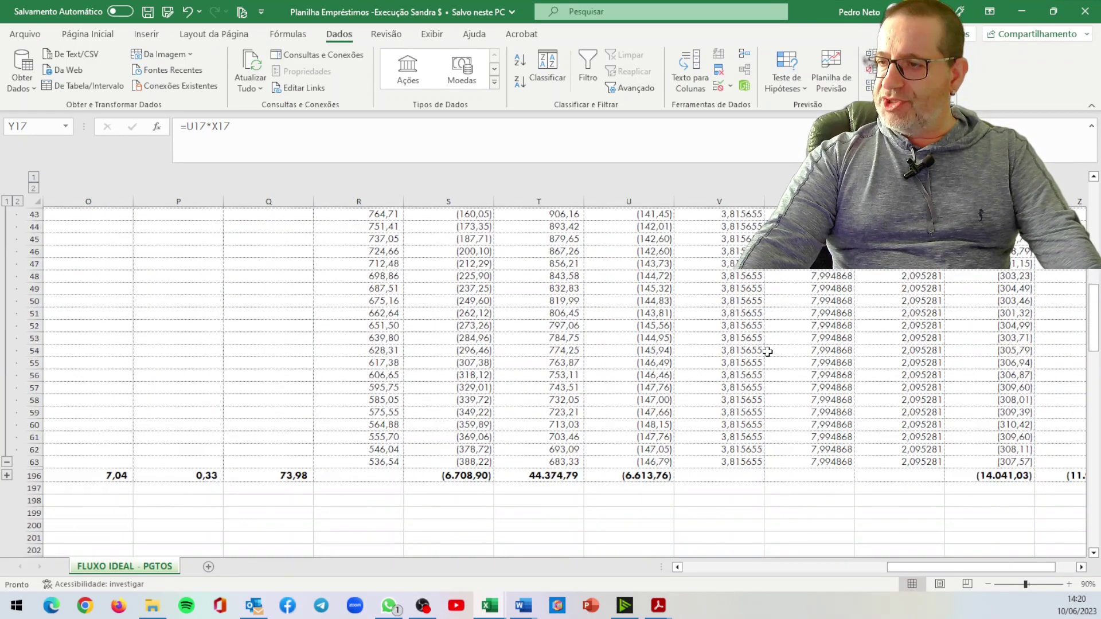
scroll(767, 351, "down", 4)
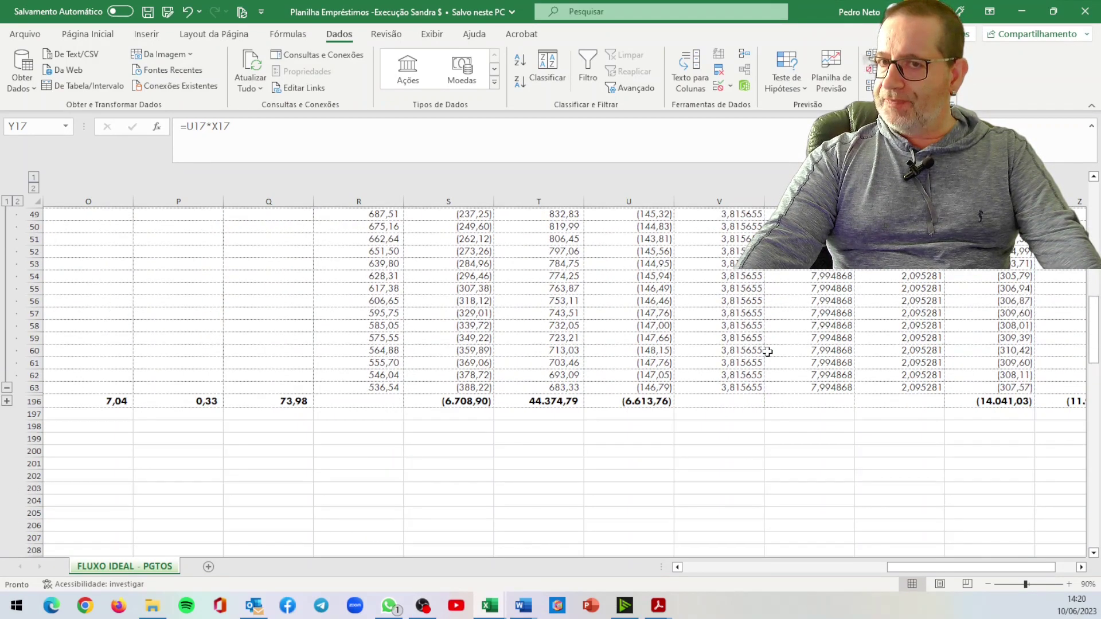
left_click(654, 404)
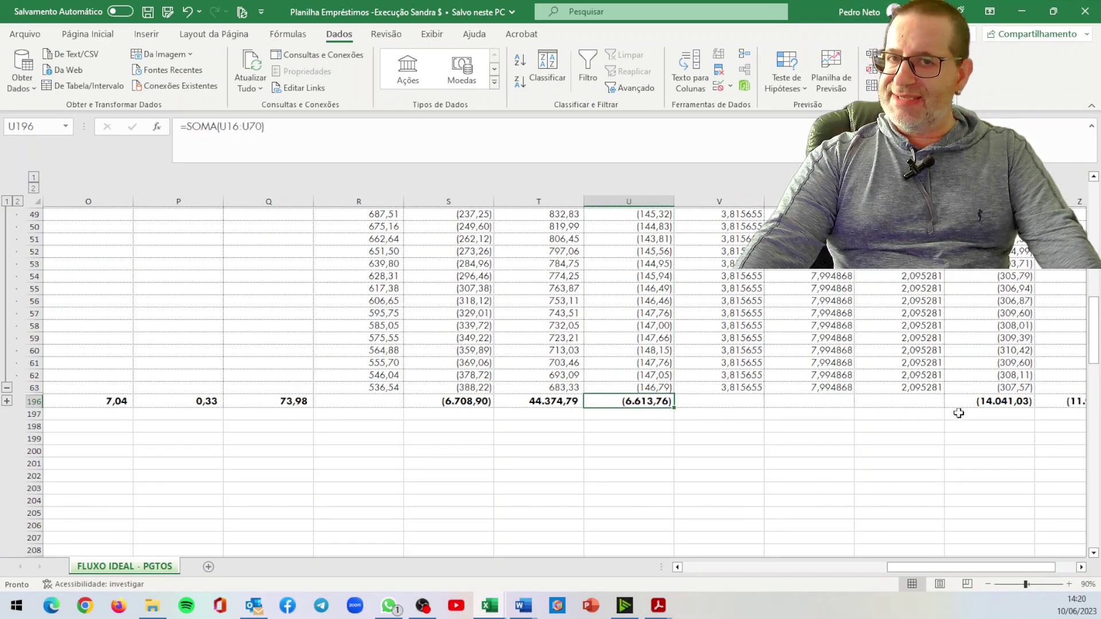
left_click(1003, 403)
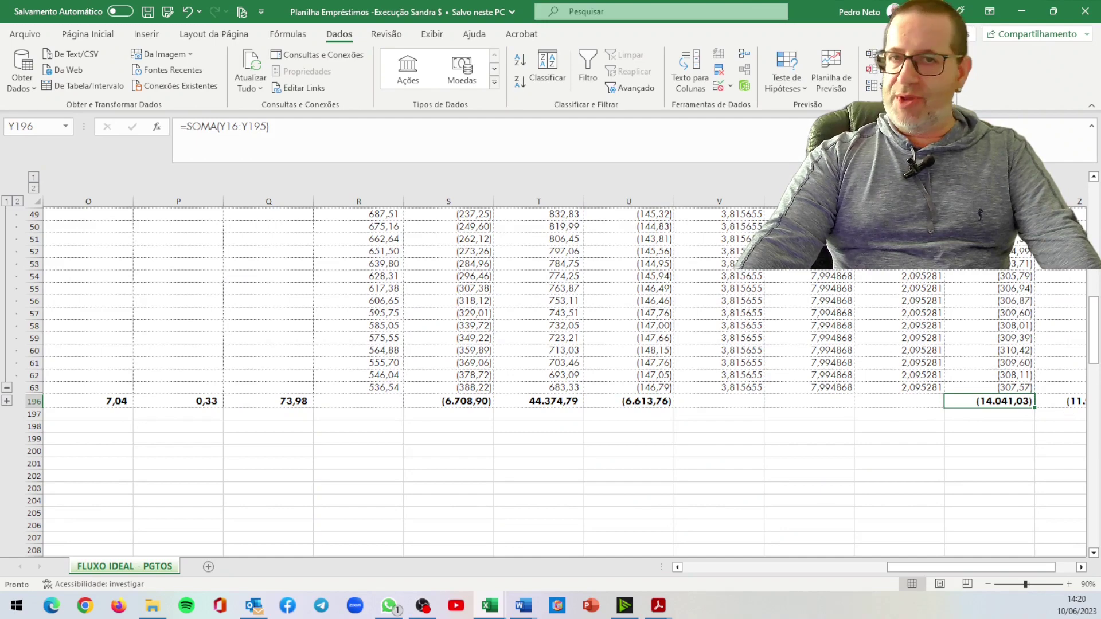
Step: View the "juros de mora" and "valor da condenação" columns beside the monetary update section
scroll(1069, 416, "up", 12)
scroll(1032, 313, "up", 3)
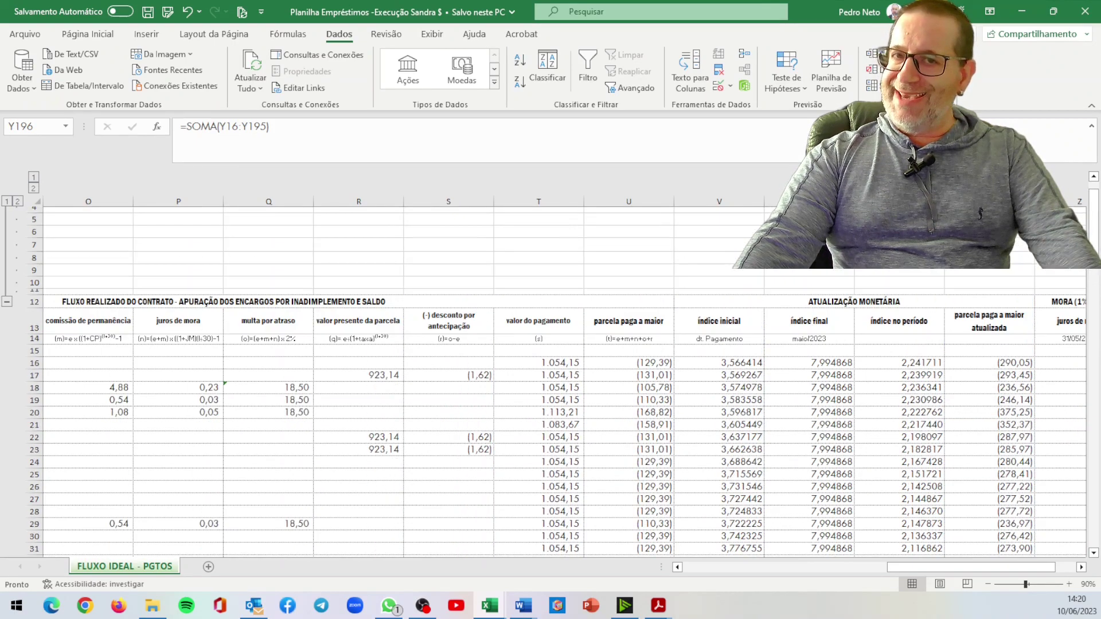
left_click(1060, 338)
key("Right")
key("Right")
key("Right")
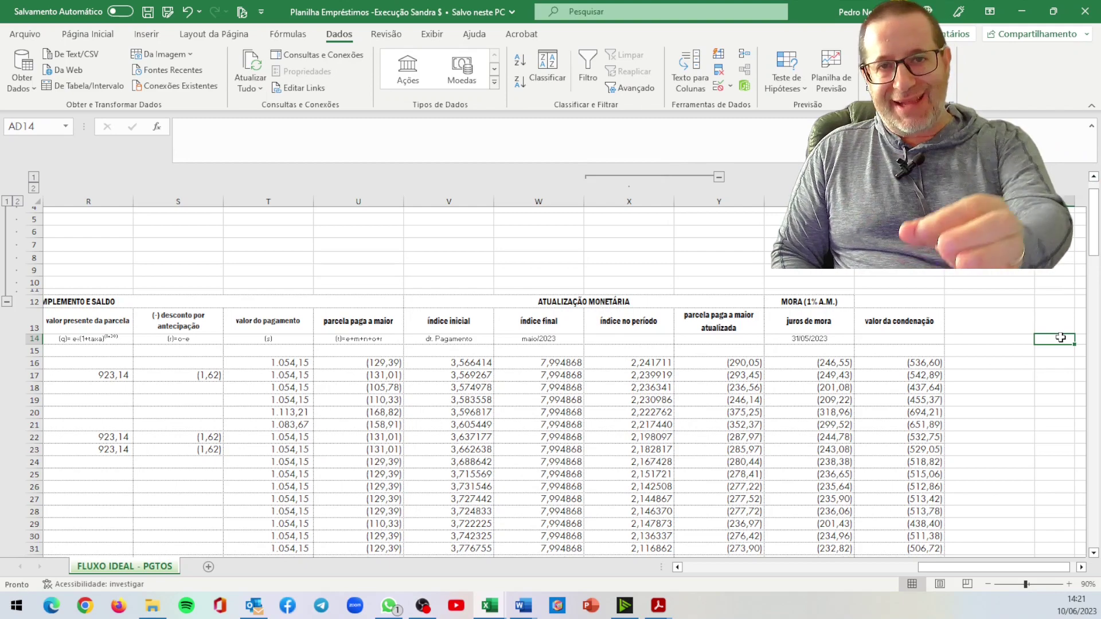
Step: Set the "Período Mora" in the contract data to "desde o pgto"
key("ctrl+Home")
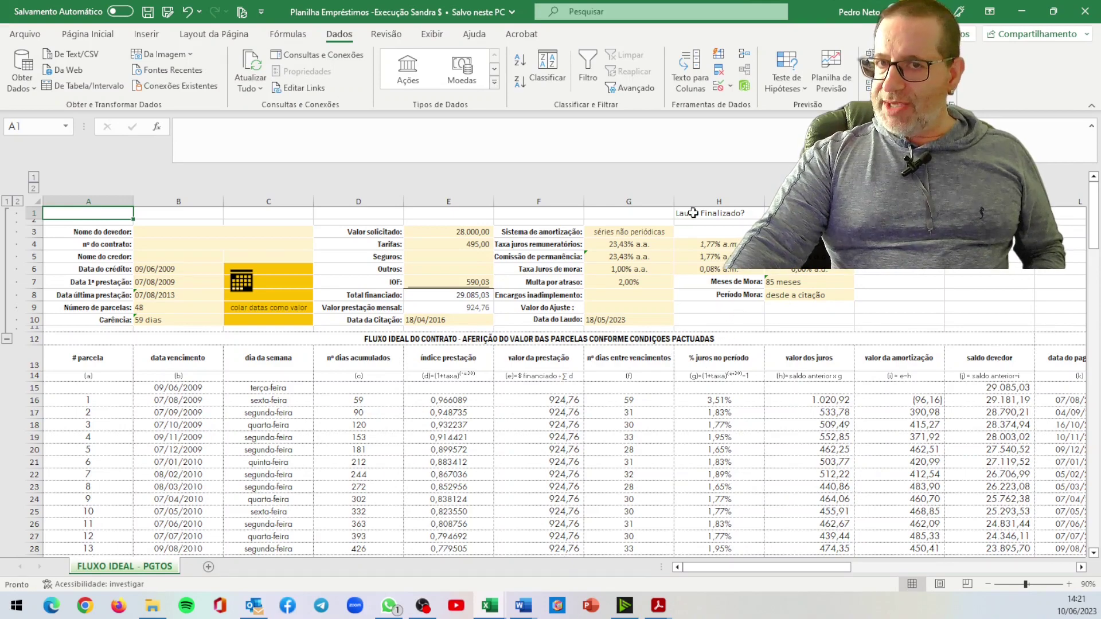
left_click(848, 297)
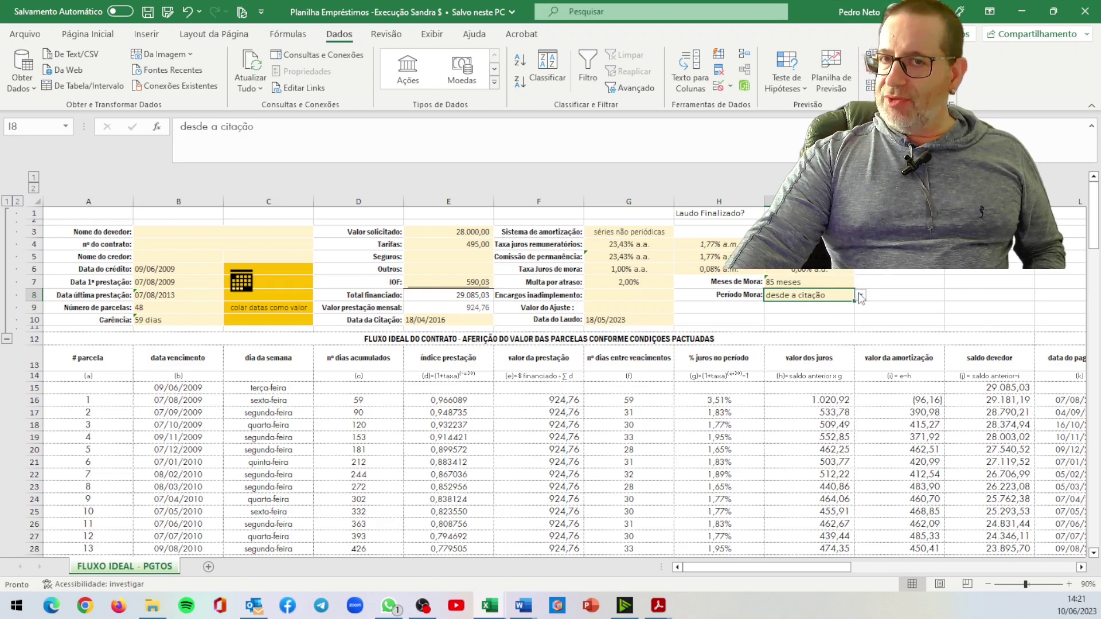
left_click(860, 296)
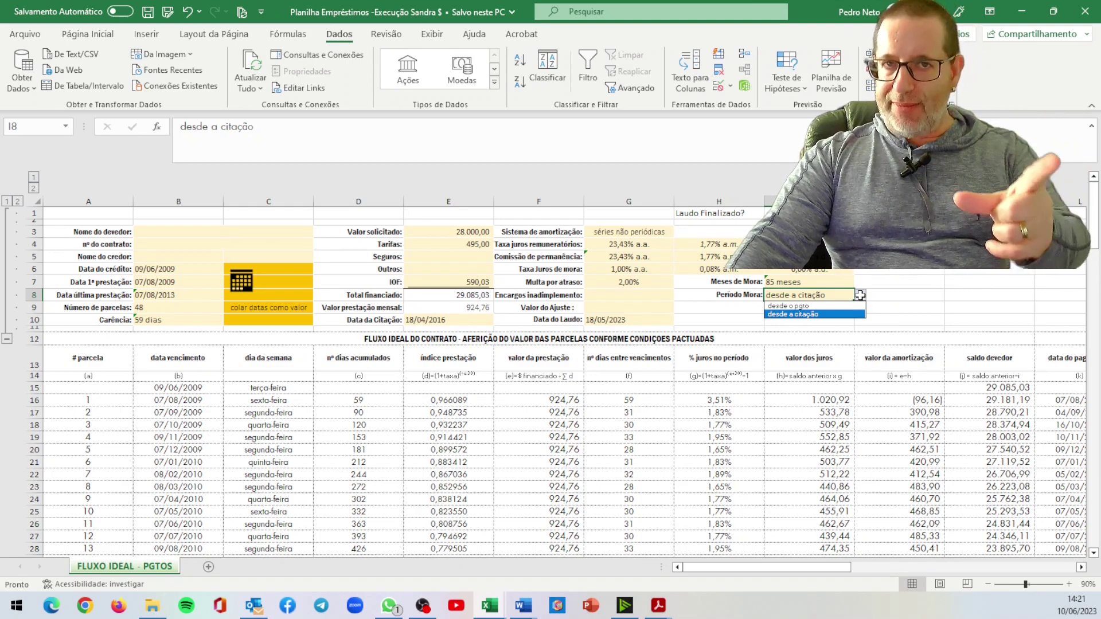
left_click(831, 304)
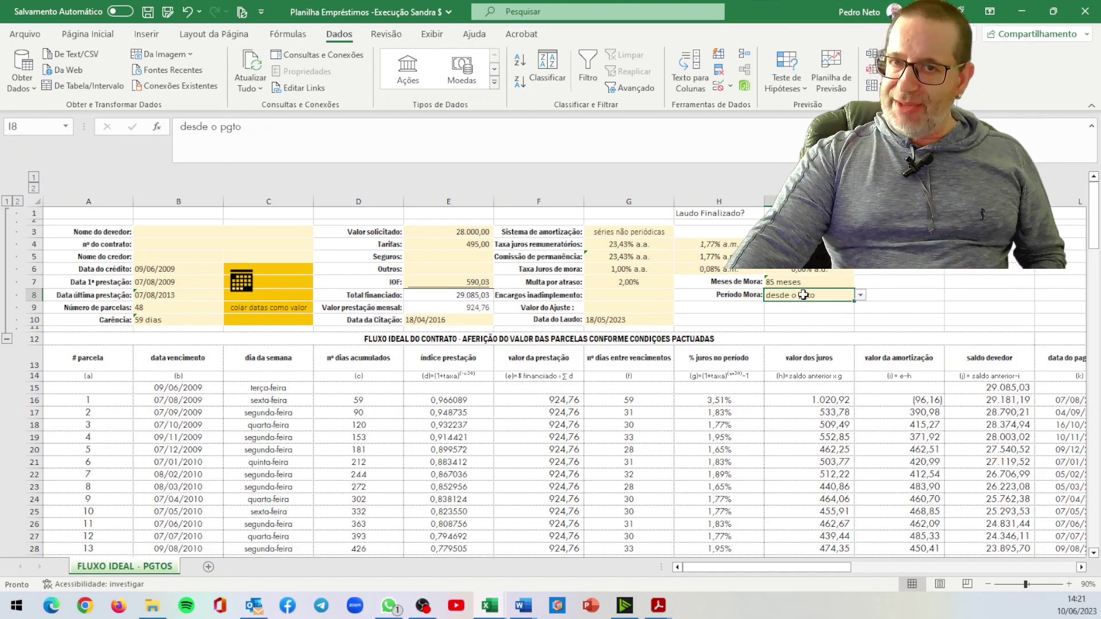
Step: Examine the "juros de mora" column for interest counted from payment and inspect the first installment's formula in Z16
left_click(929, 366)
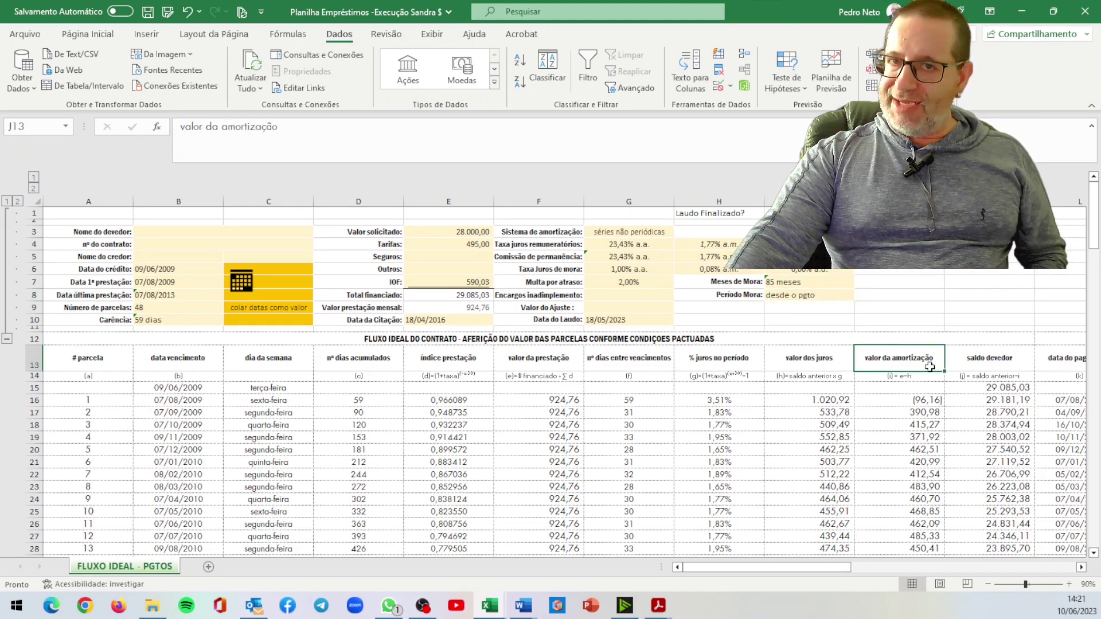
key("Right")
key("Right")
key("Right")
key("Right")
key("Right")
key("Right")
key("Right")
key("Right")
key("Right")
key("Right")
key("Right")
key("Right")
key("Right")
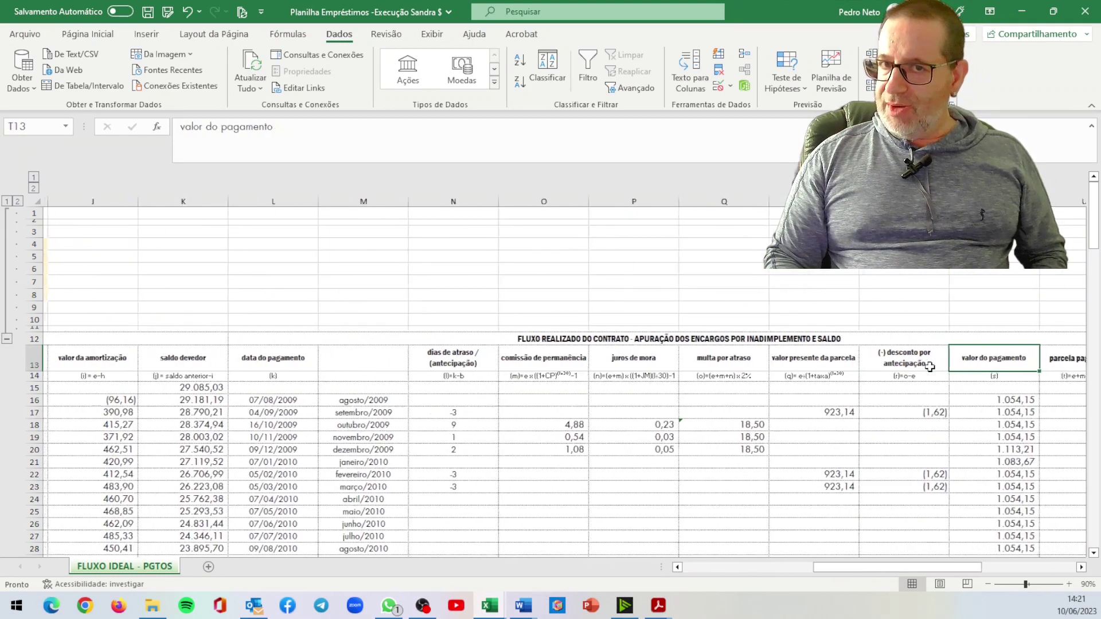
key("Right")
key("Right")
key("Right")
key("Right")
key("Right")
key("Right")
key("Right")
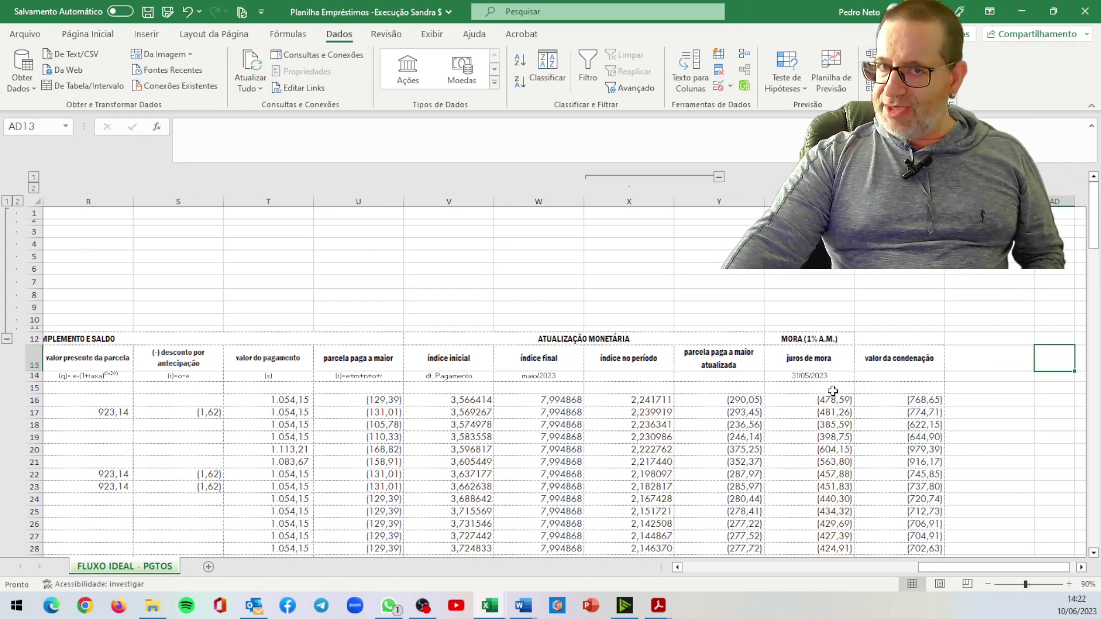
left_click(843, 401)
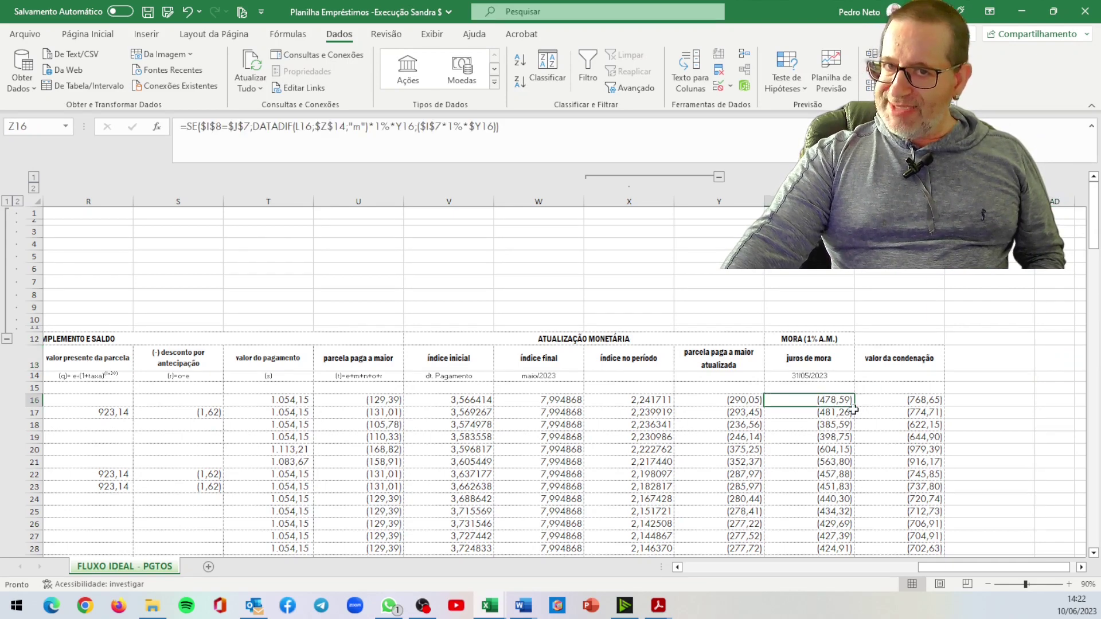
Step: Enter the formula +Z16/Y16 in AC16, dividing default interest by the updated overpayment, and fill it down to AC27
left_click(992, 398)
type("+")
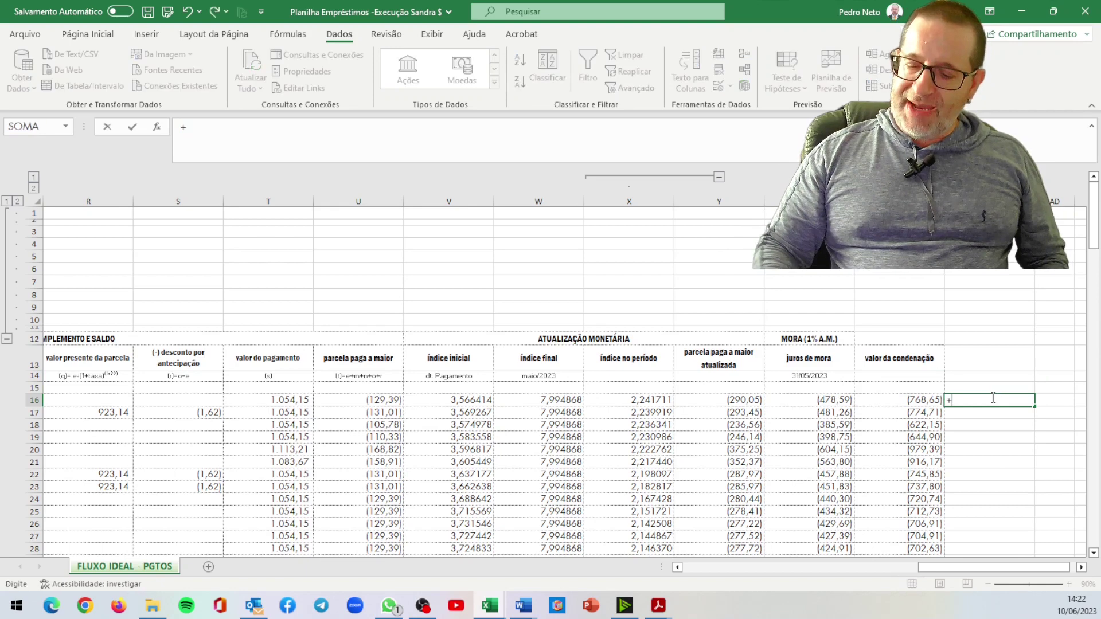
key("Left")
key("Left")
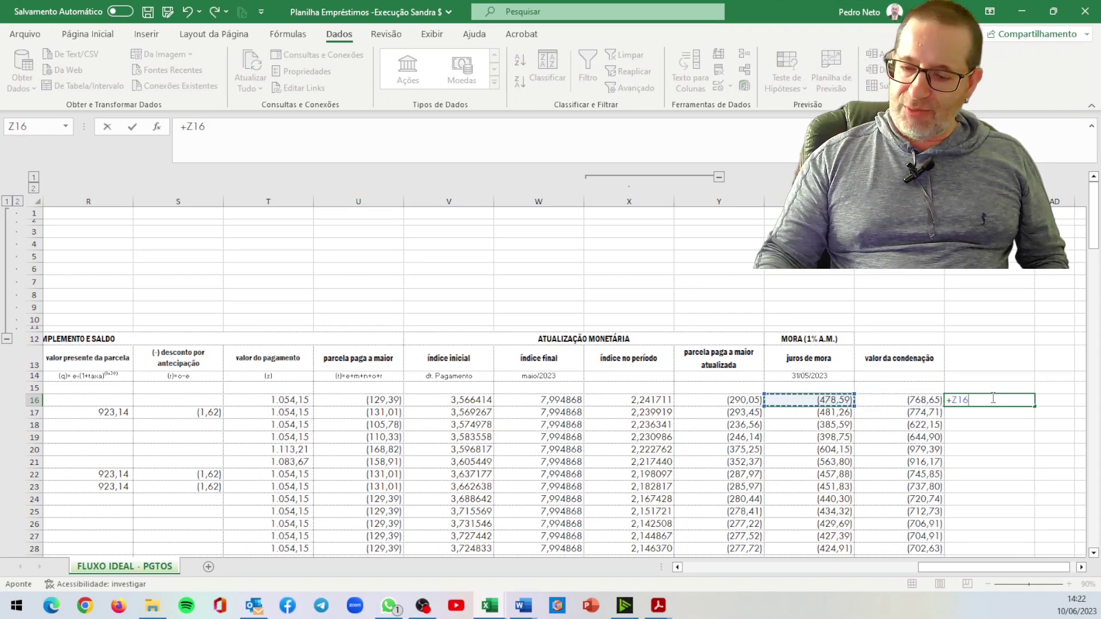
type("/")
key("Left")
key("Left")
key("Left")
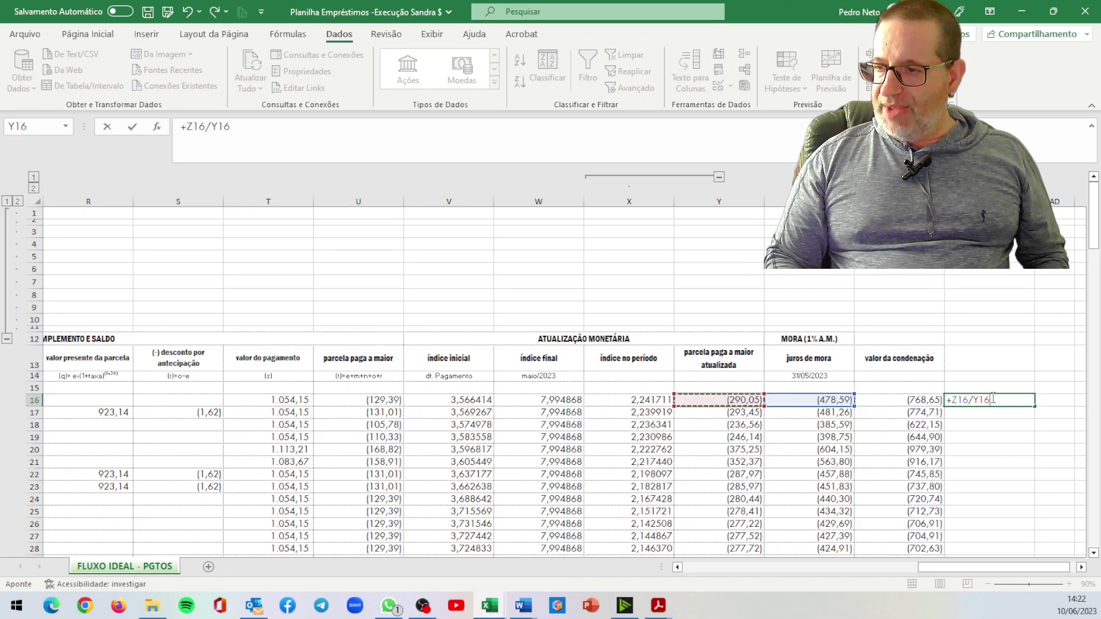
key("Return")
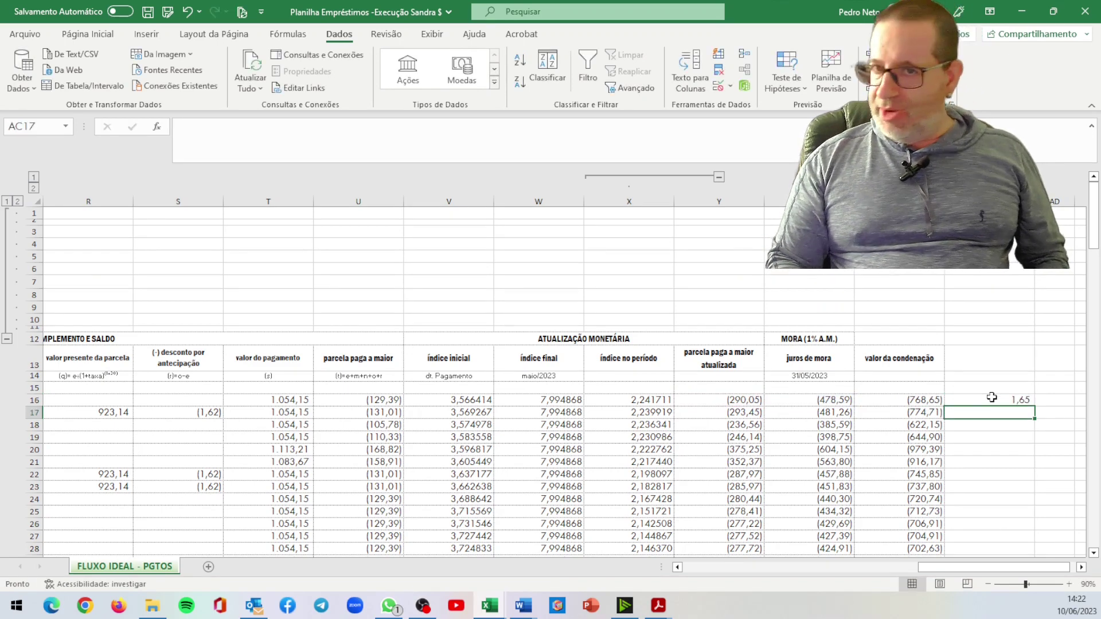
left_click(991, 397)
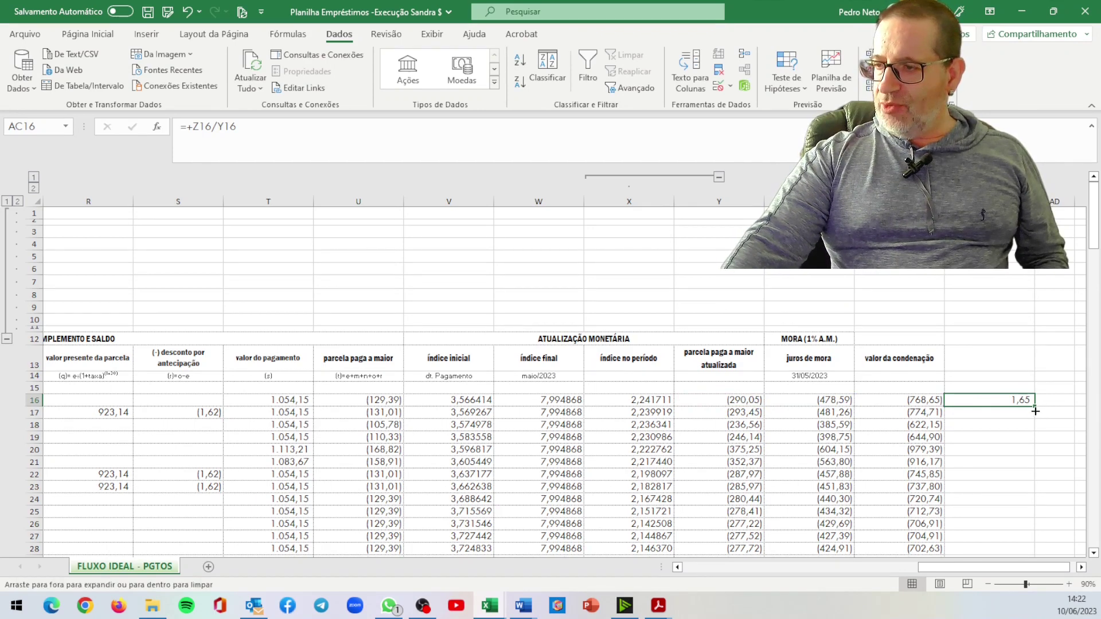
left_click_drag(1037, 407, 1024, 538)
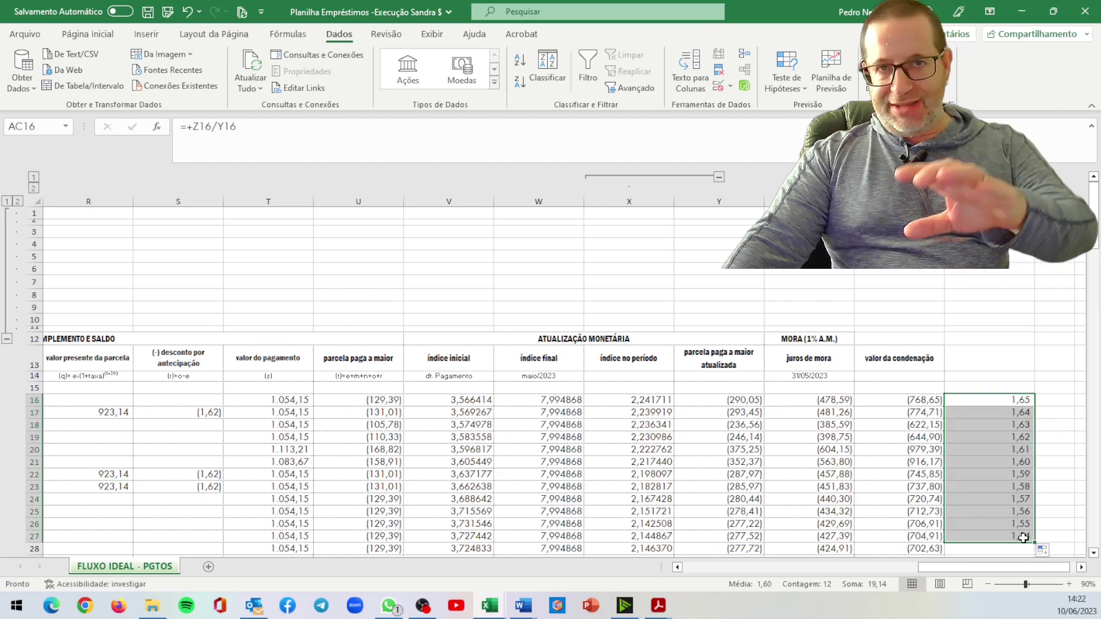
Step: Review the interest ratios in column AC and examine the row 196 totals for default interest and "valor da condenação"
left_click(1012, 403)
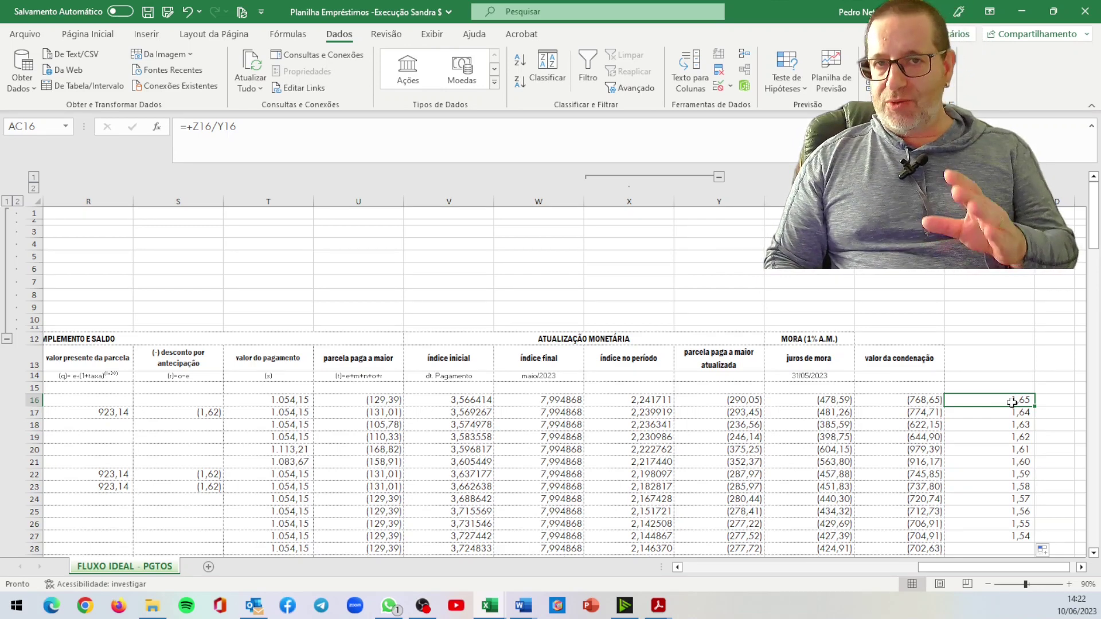
key("Down")
key("Down")
key("Down")
key("Down")
key("Down")
key("Down")
key("Down")
key("Down")
key("Down")
key("Down")
key("Down")
key("Down")
key("Down")
key("Down")
key("Down")
key("Down")
key("Down")
key("Down")
key("Down")
key("Down")
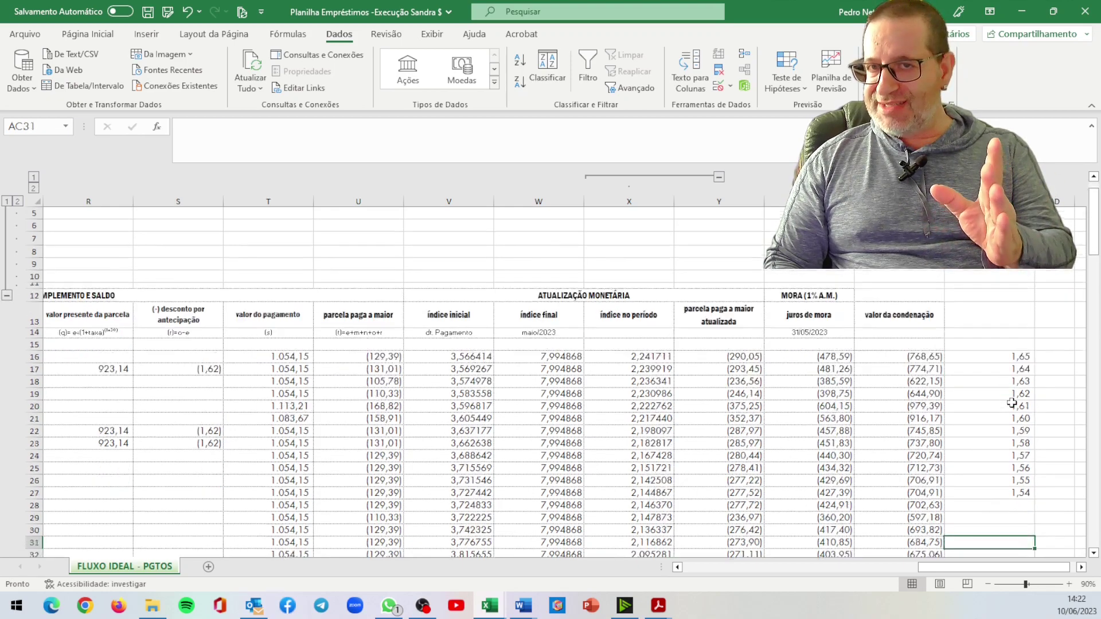
key("Down")
key("Down")
key("Down")
key("Down")
key("Down")
key("Down")
key("Down")
key("Down")
key("Down")
key("Down")
key("Down")
key("Down")
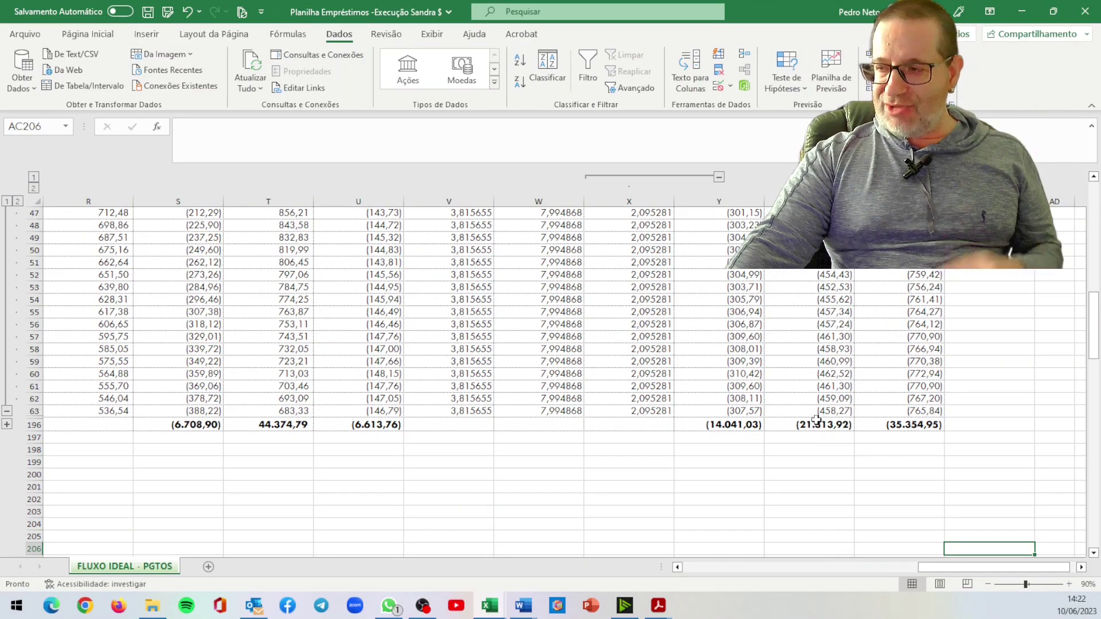
Step: Set the "Período Mora" back to "desde a citação" in the contract data
scroll(811, 424, "up", 12)
scroll(816, 420, "up", 3)
left_click(338, 221)
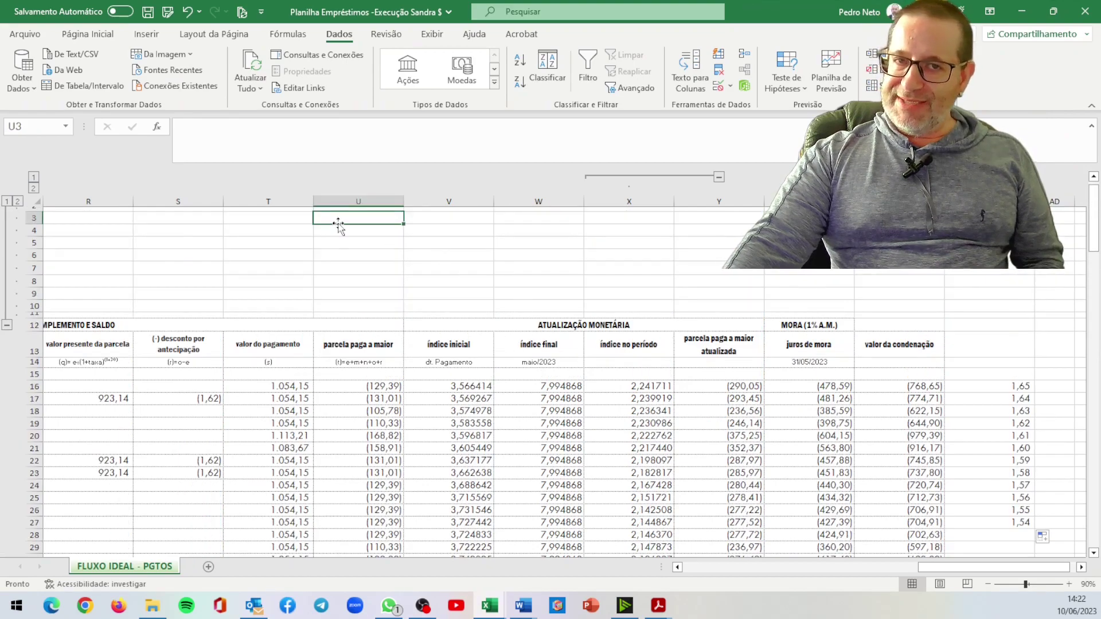
key("Home")
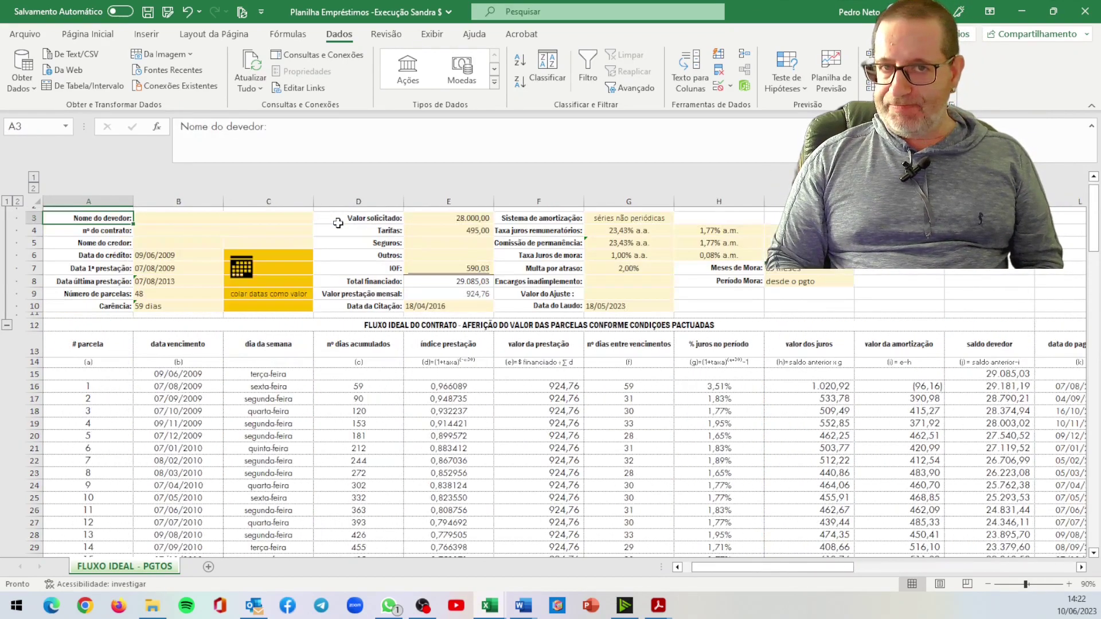
left_click(812, 283)
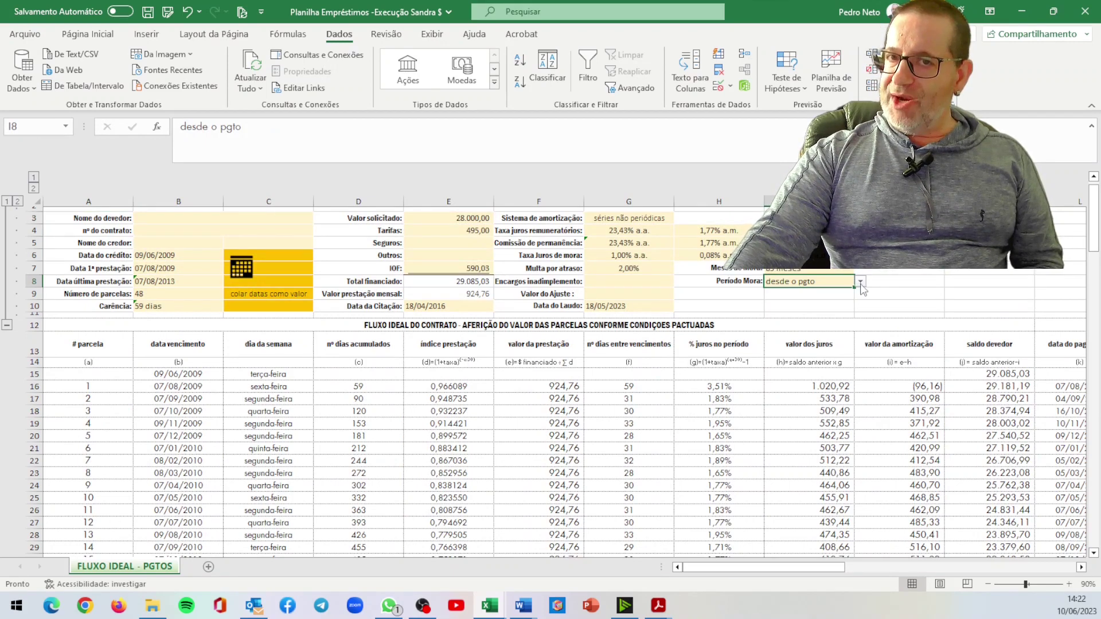
left_click(861, 282)
left_click(841, 300)
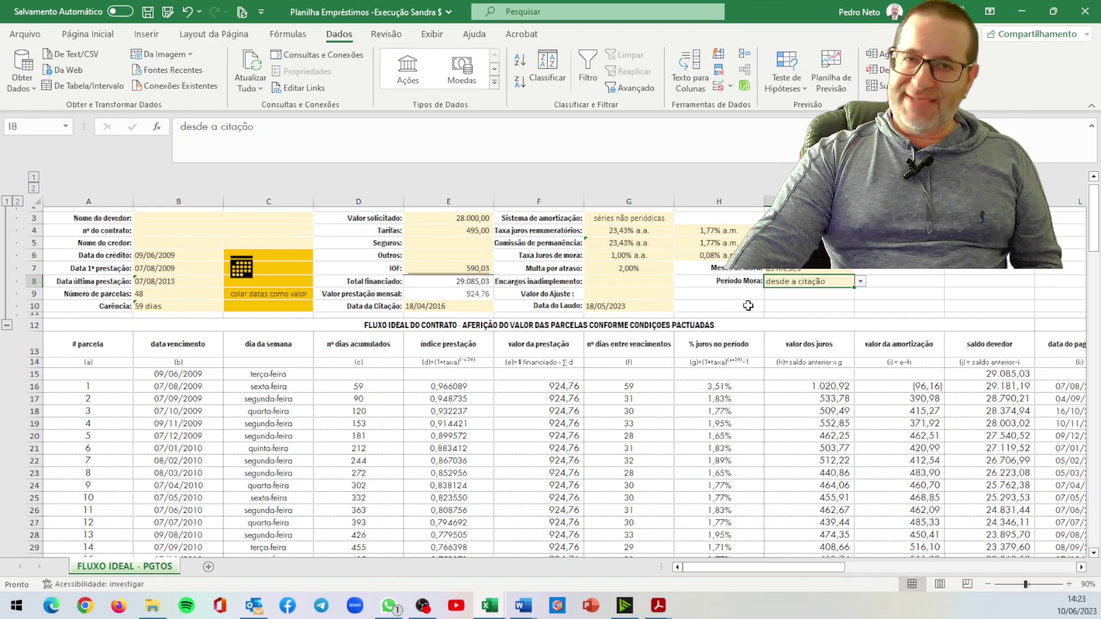
Step: Examine the row 196 totals for "juros de mora" and "valor da condenação" with interest counted from the citation
left_click(1006, 372)
left_click(1067, 397)
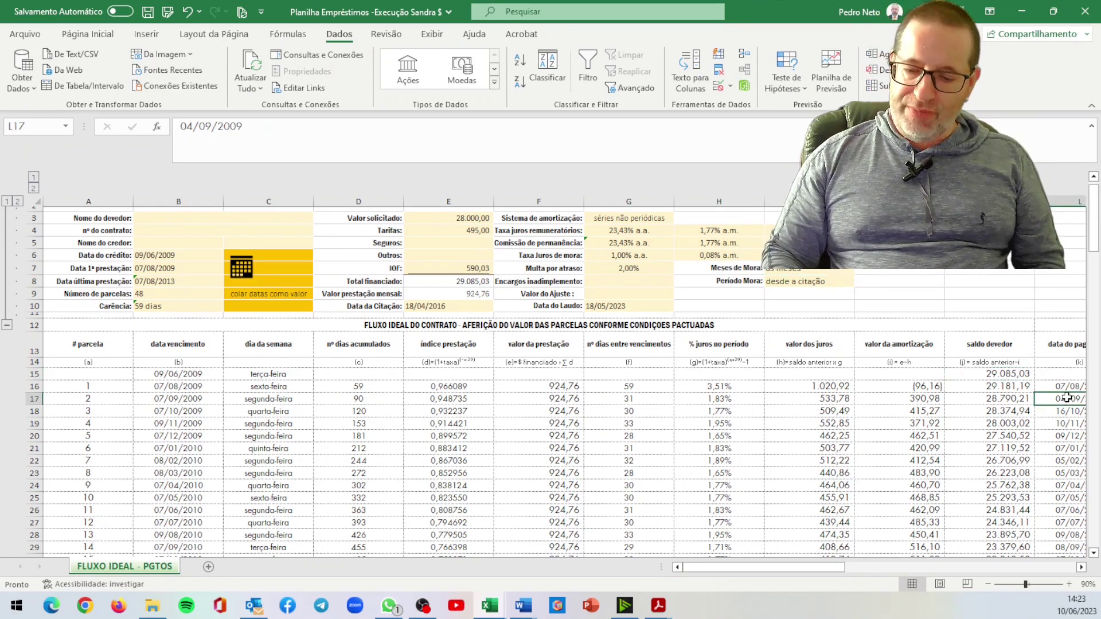
key("Right")
key("Right")
key("Right")
key("Right")
key("Right")
key("Right")
key("Right")
key("Right")
key("Right")
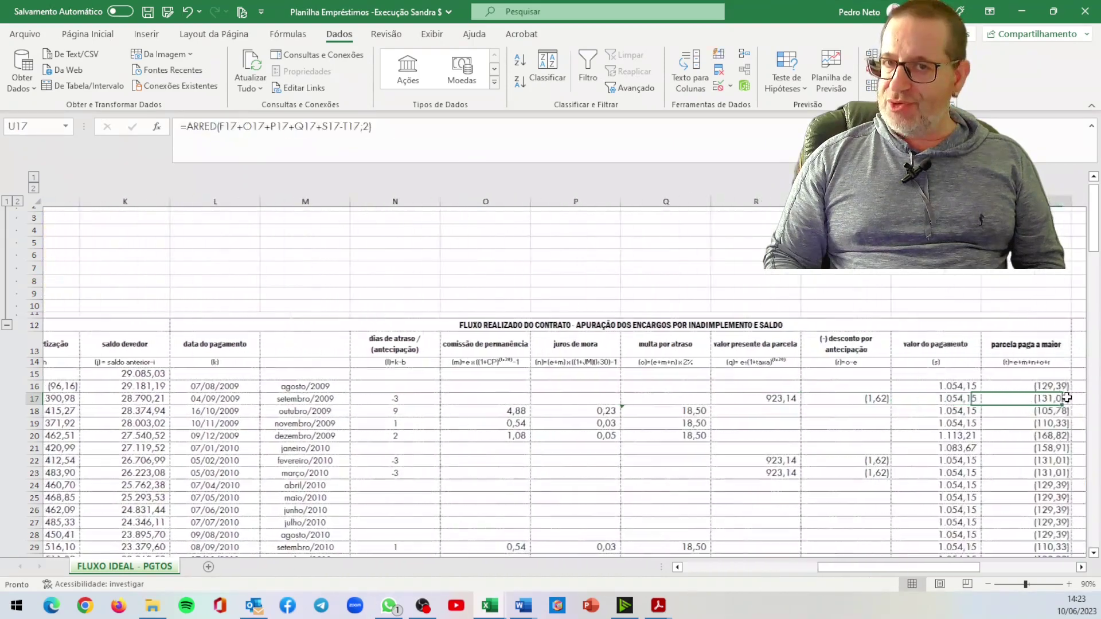
key("Right")
key("Right")
key("Right")
scroll(939, 343, "down", 15)
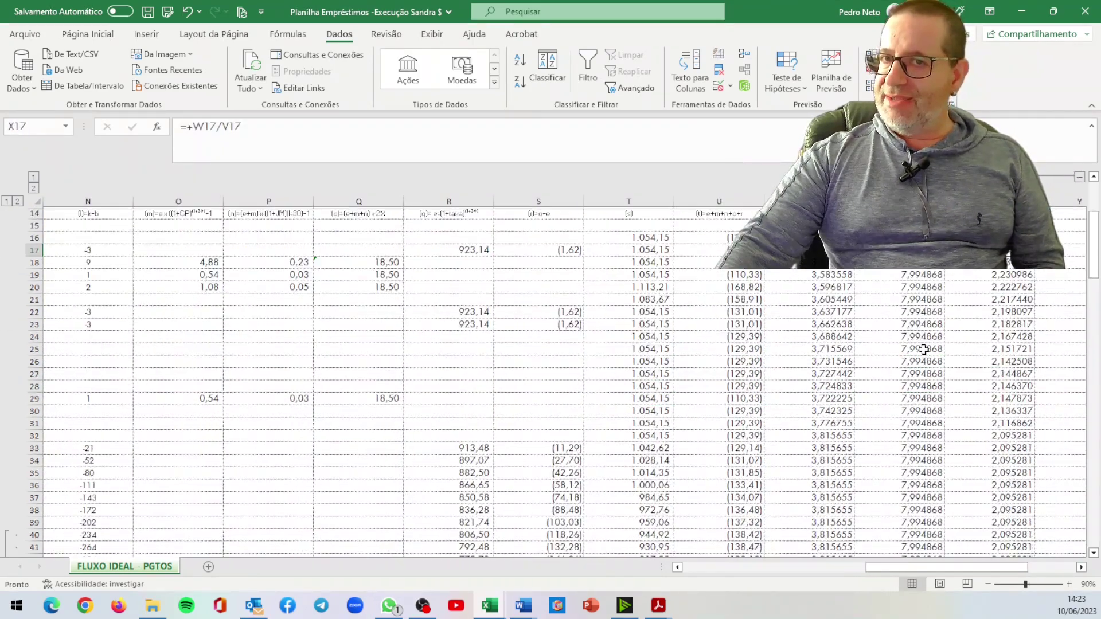
left_click(1081, 567)
left_click(1081, 567)
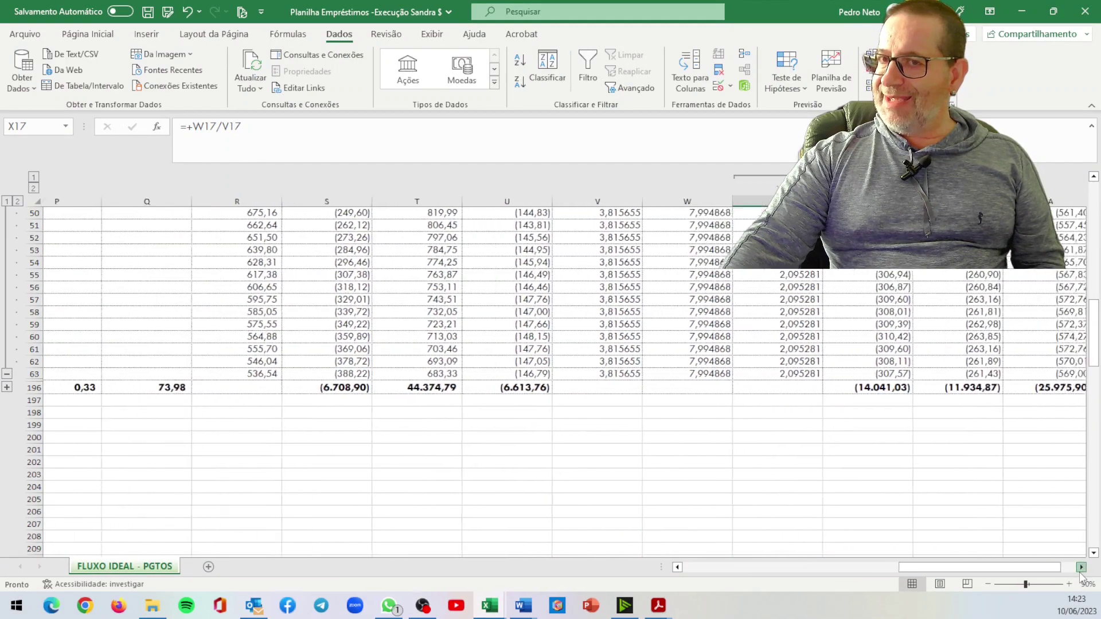
left_click(648, 387)
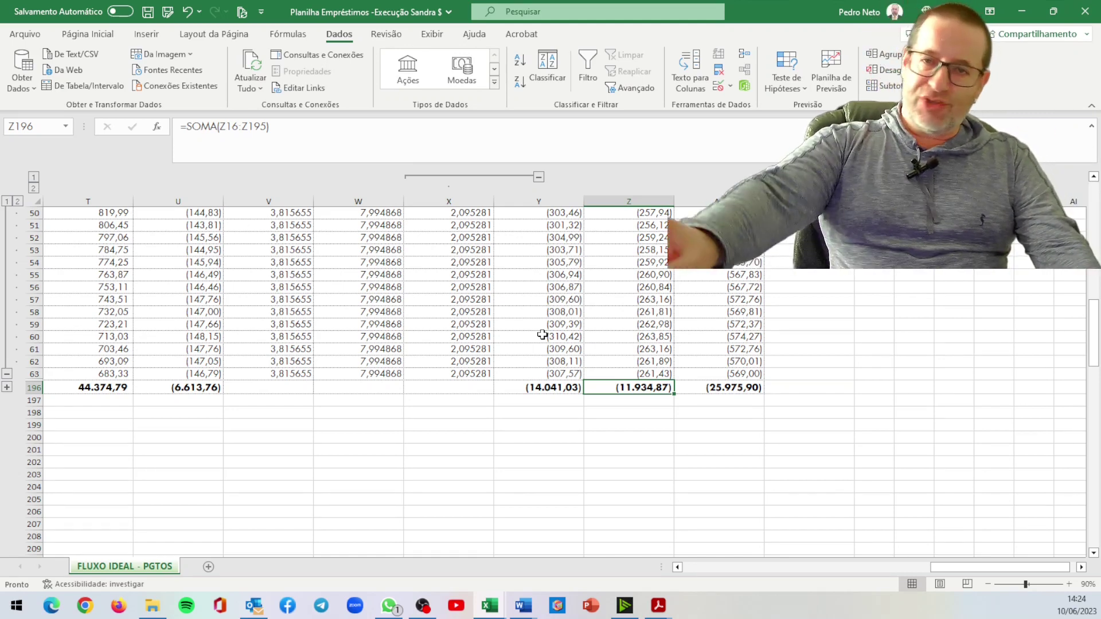
scroll(475, 360, "up", 8)
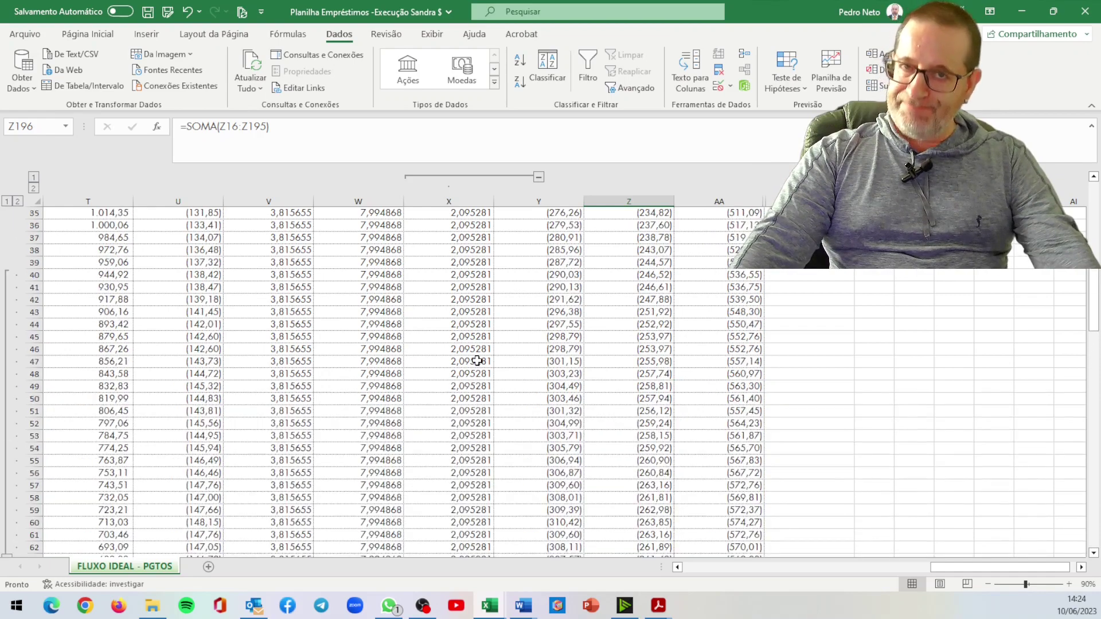